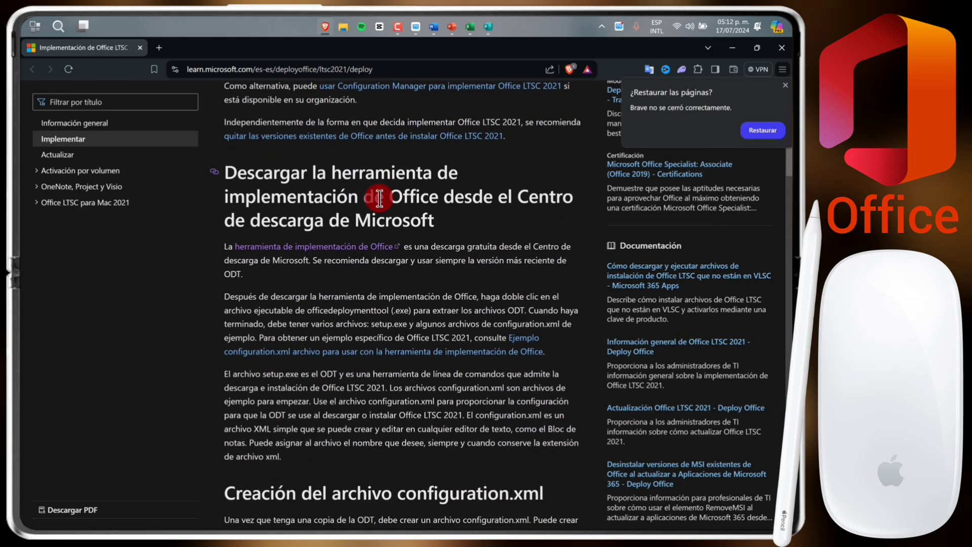
scroll(378, 196, "down", 5)
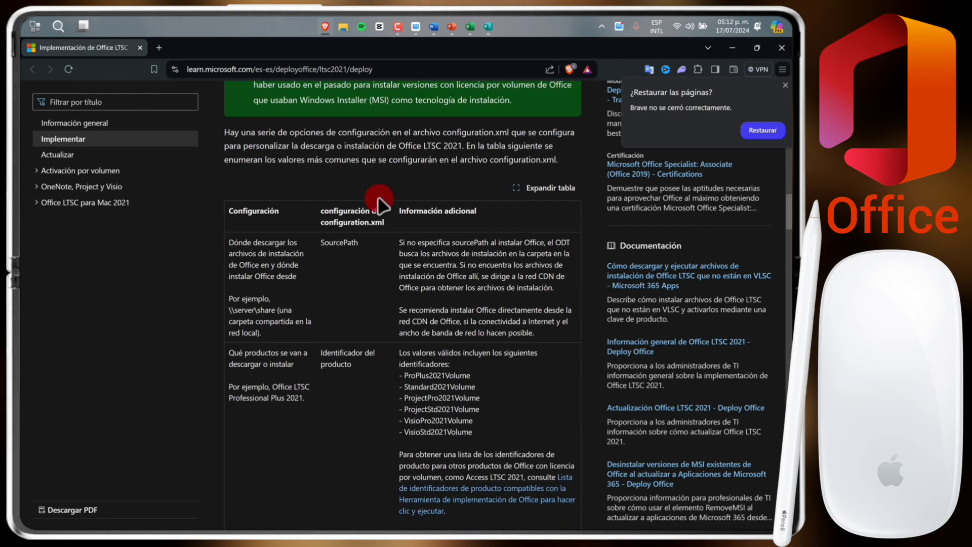
scroll(377, 195, "up", 10)
scroll(380, 198, "up", 10)
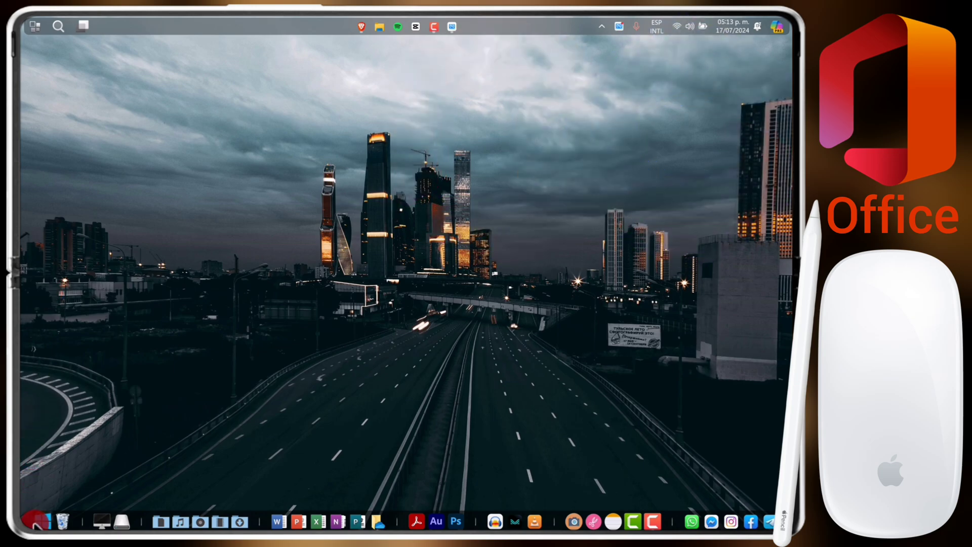
Step: Uninstall the Microsoft 365 (Office) app from the list of all applications and return to the desktop
left_click(35, 522)
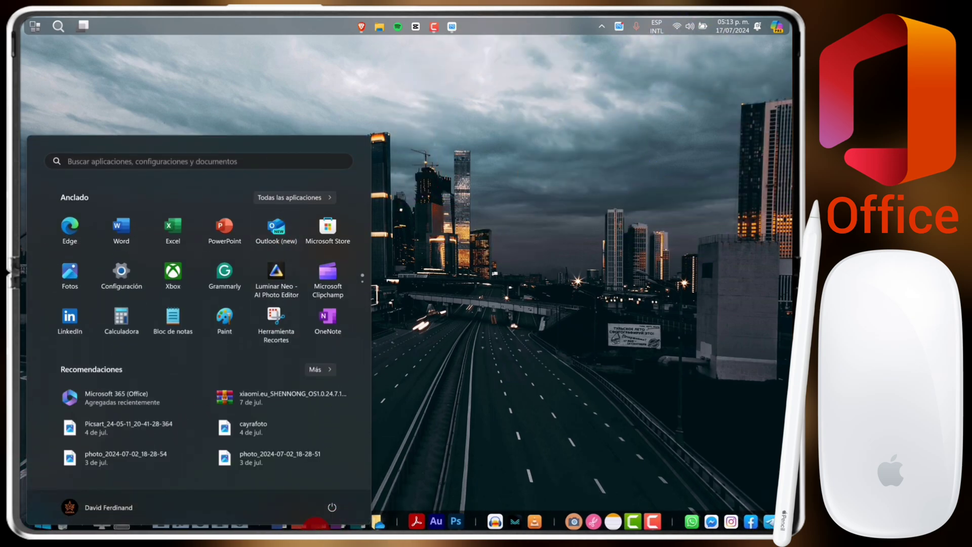
left_click(293, 197)
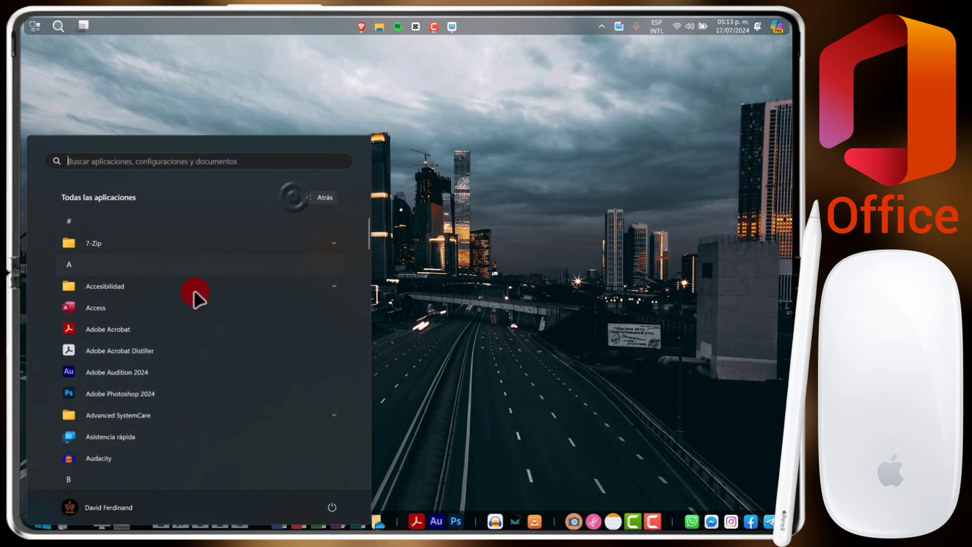
scroll(153, 287, "down", 3)
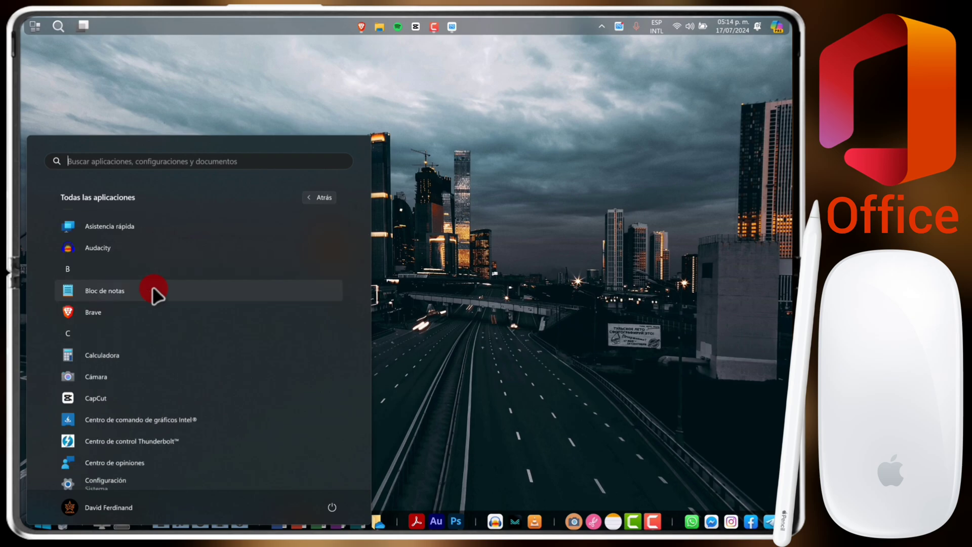
scroll(153, 285, "down", 10)
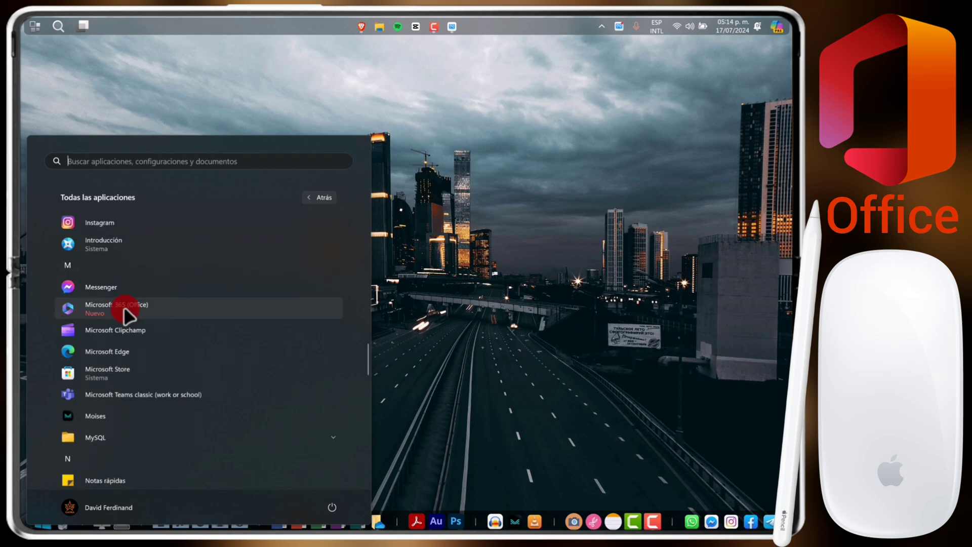
left_click(132, 307)
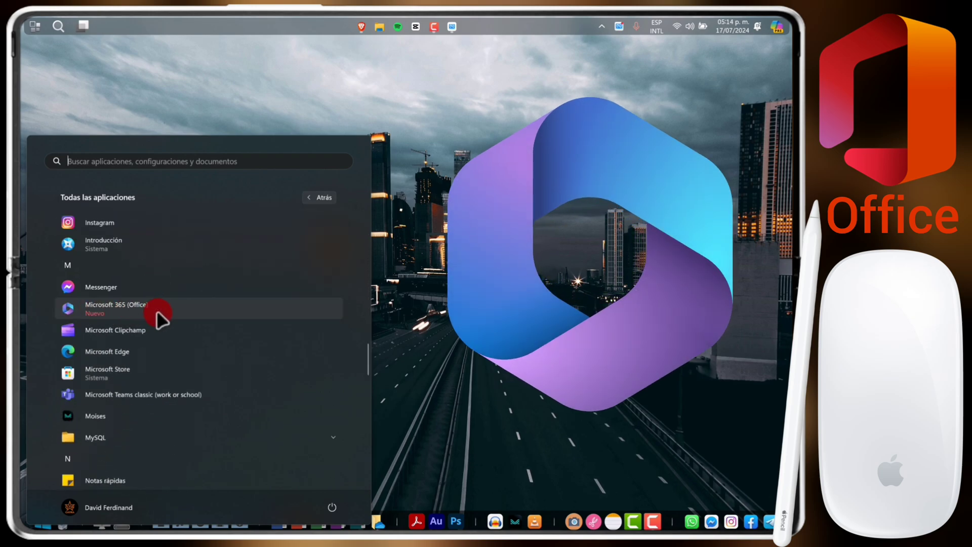
right_click(156, 310)
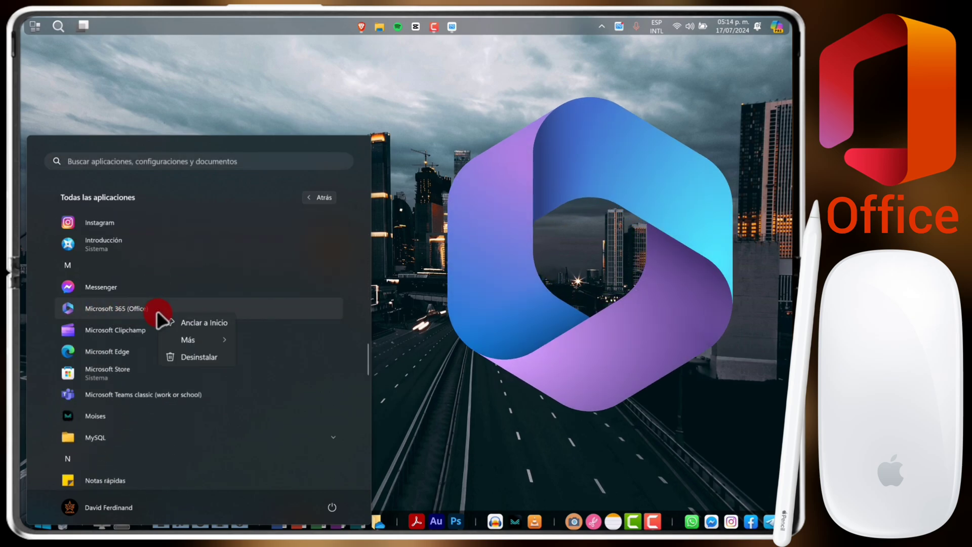
left_click(196, 357)
left_click(245, 276)
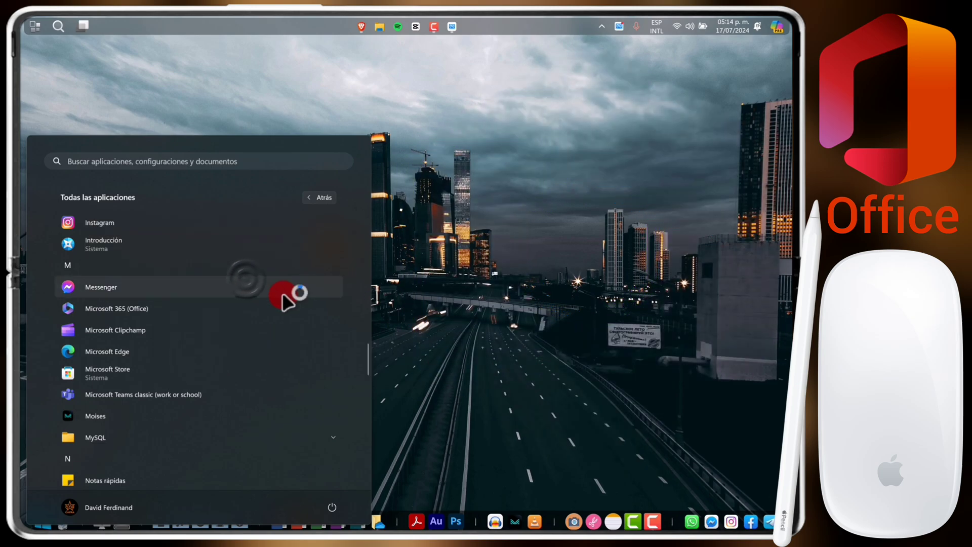
left_click(427, 231)
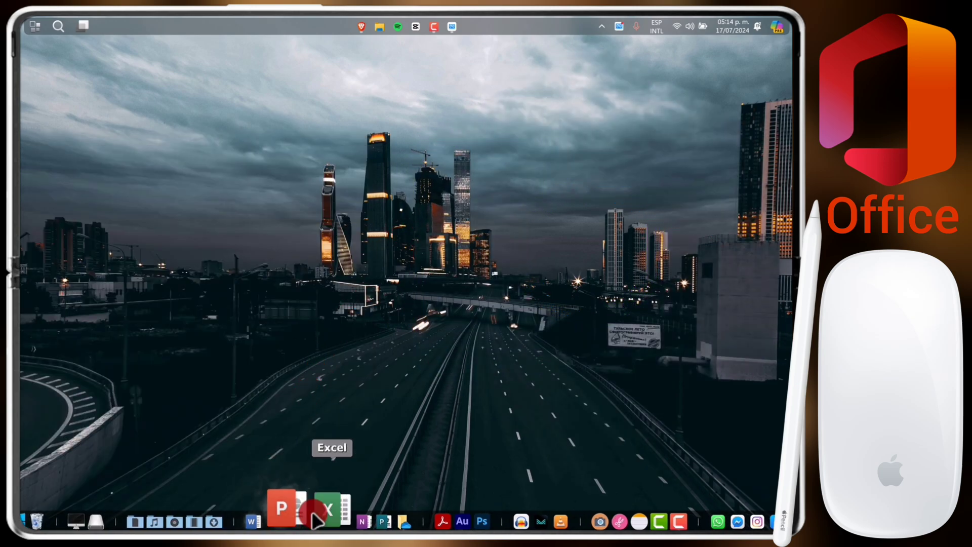
Step: Open the Control Panel's list of programs to uninstall and maximize its window
left_click(31, 28)
left_click(57, 29)
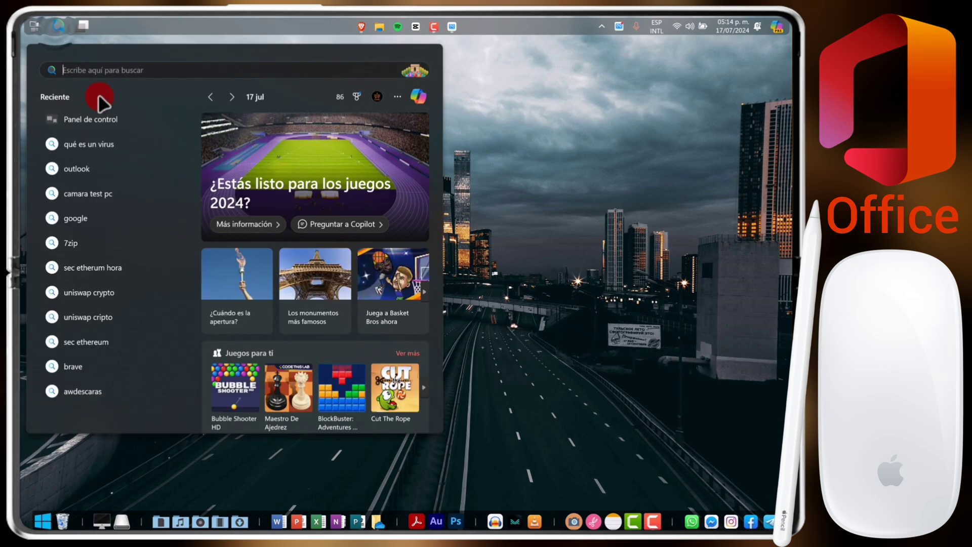
left_click(82, 123)
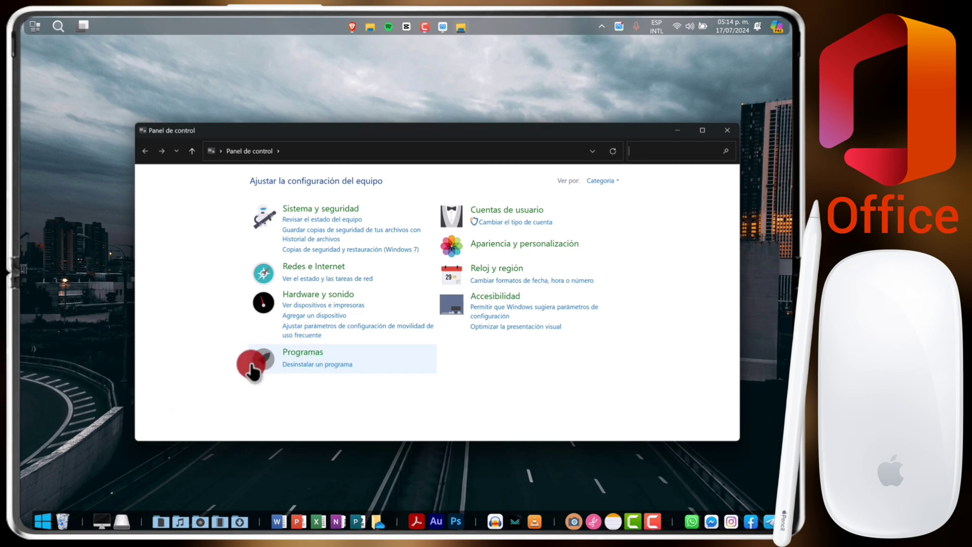
left_click(327, 365)
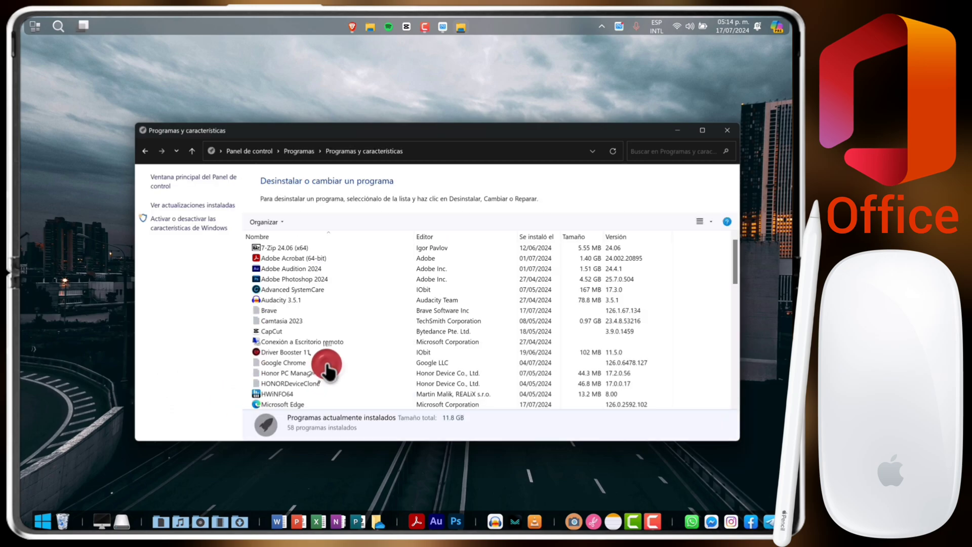
left_click(702, 131)
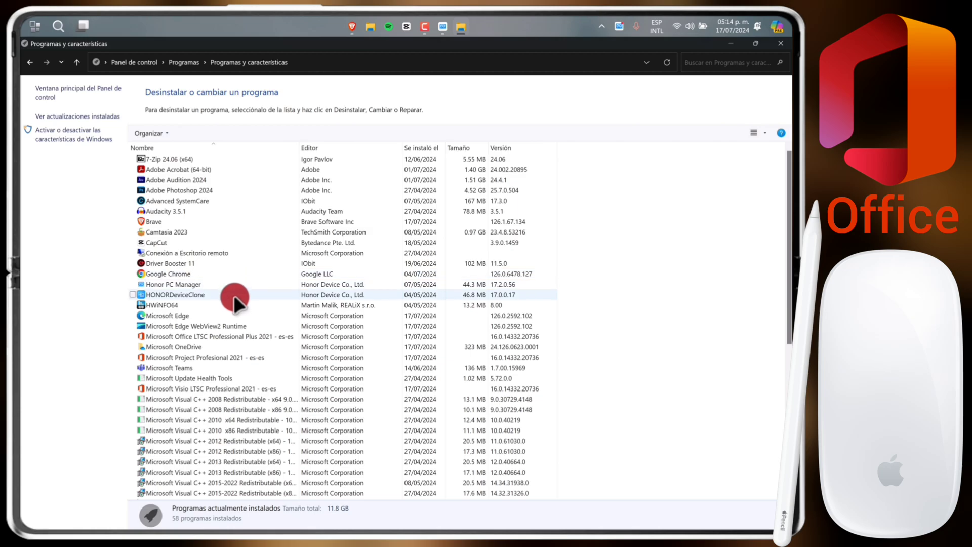
Step: Uninstall Microsoft Visio LTSC Professional 2021 - es-es, allowing the system changes and closing the uninstaller
left_click(154, 338)
left_click(156, 358)
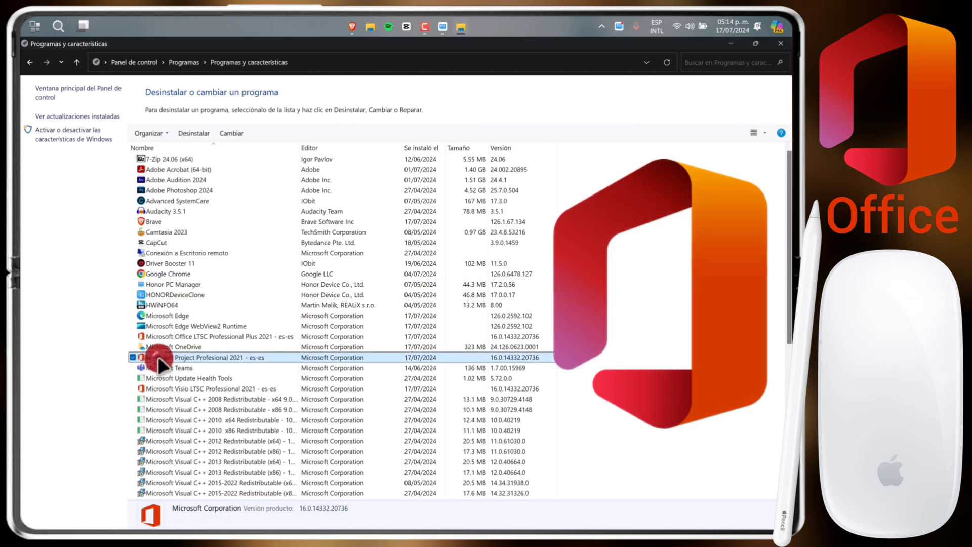
left_click(161, 389)
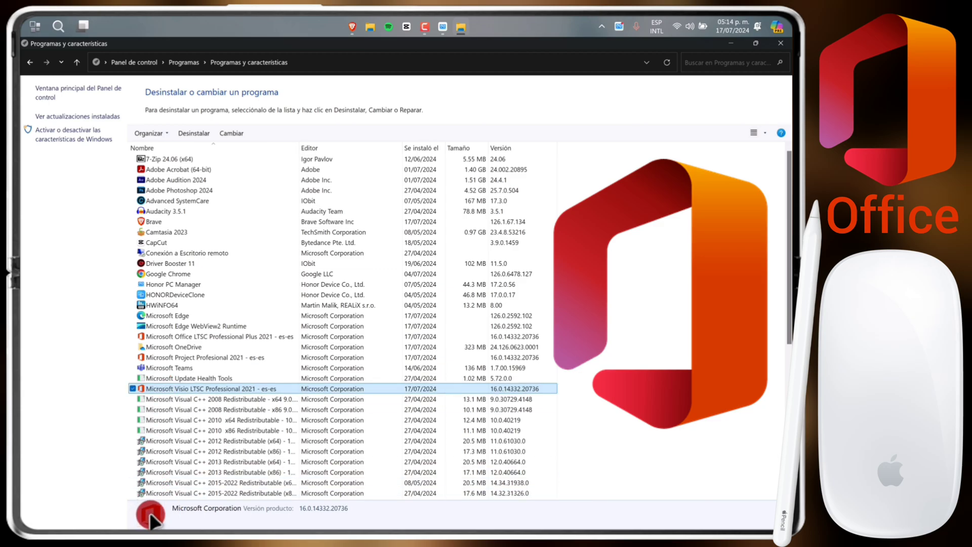
scroll(173, 405, "down", 2)
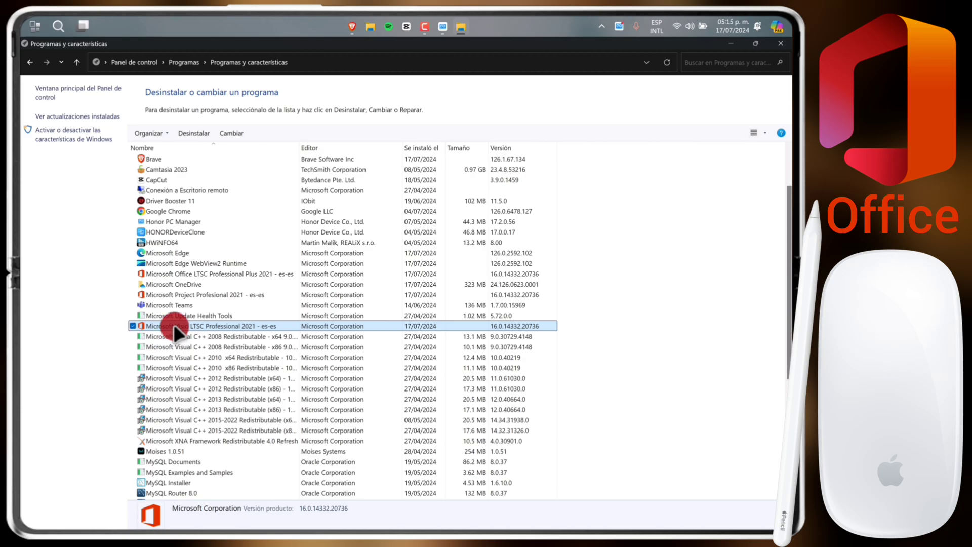
left_click(192, 134)
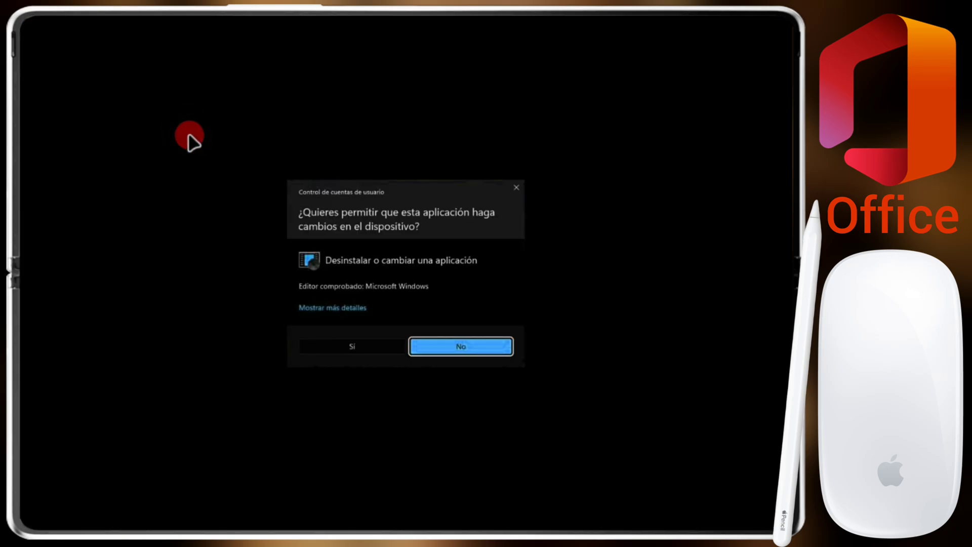
key("alt+s")
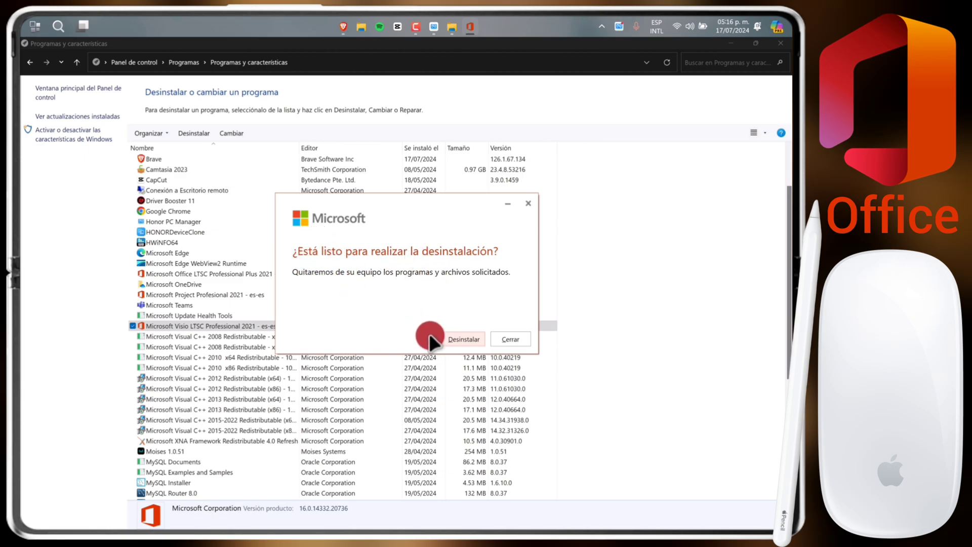
left_click(463, 341)
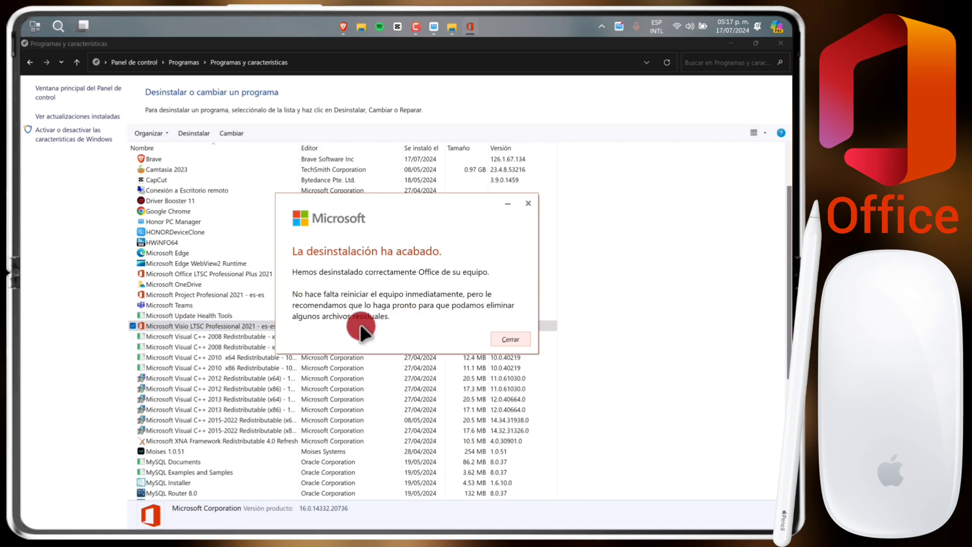
left_click(498, 338)
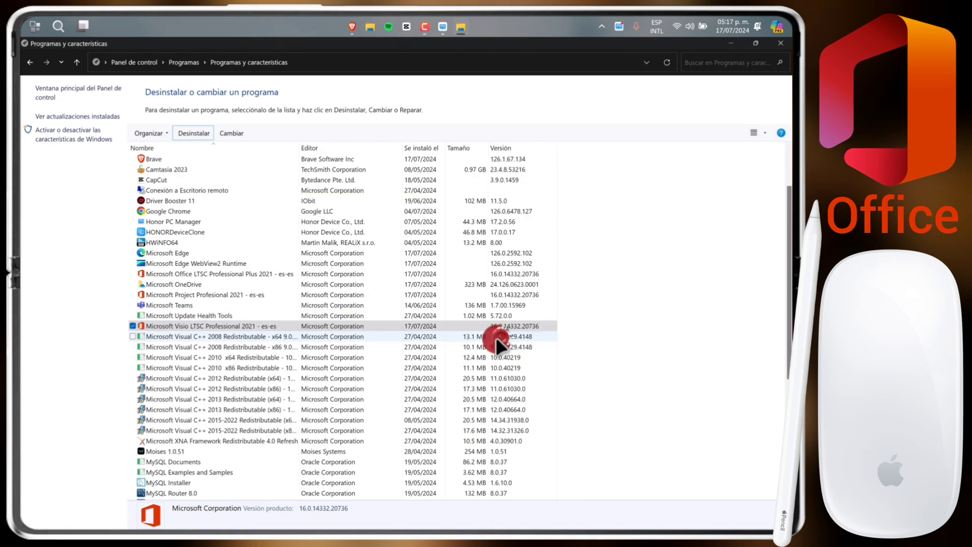
Step: Uninstall Microsoft Project Profesional 2021 - es-es and close the uninstaller
left_click(189, 295)
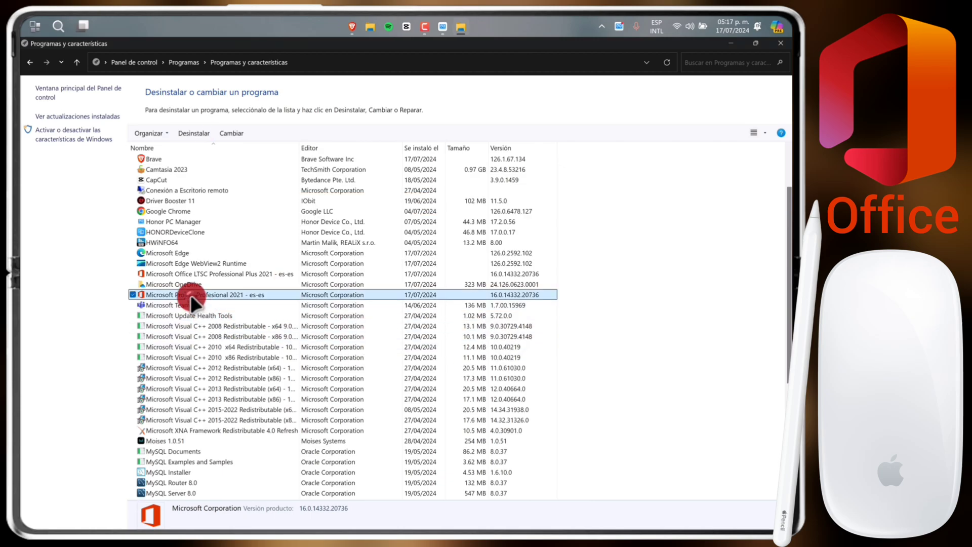
left_click(193, 134)
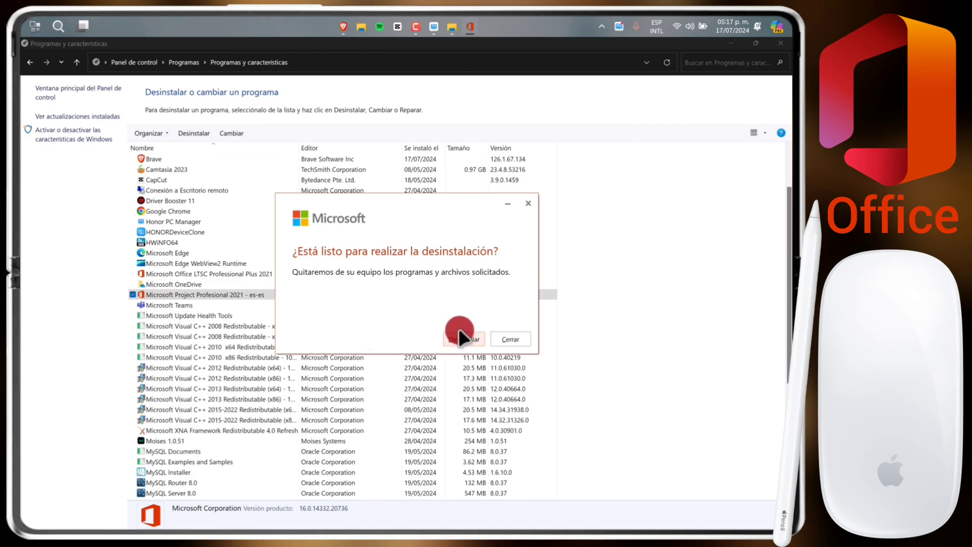
left_click(463, 335)
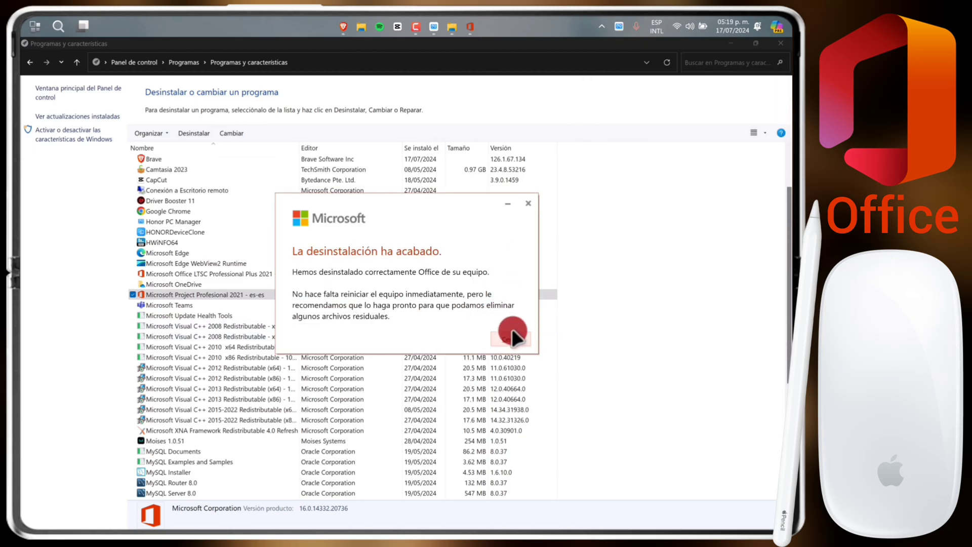
left_click(514, 339)
Step: Uninstall Microsoft Office LTSC Professional Plus 2021 - es-es, check the program list for Office leftovers and close the window
left_click(157, 273)
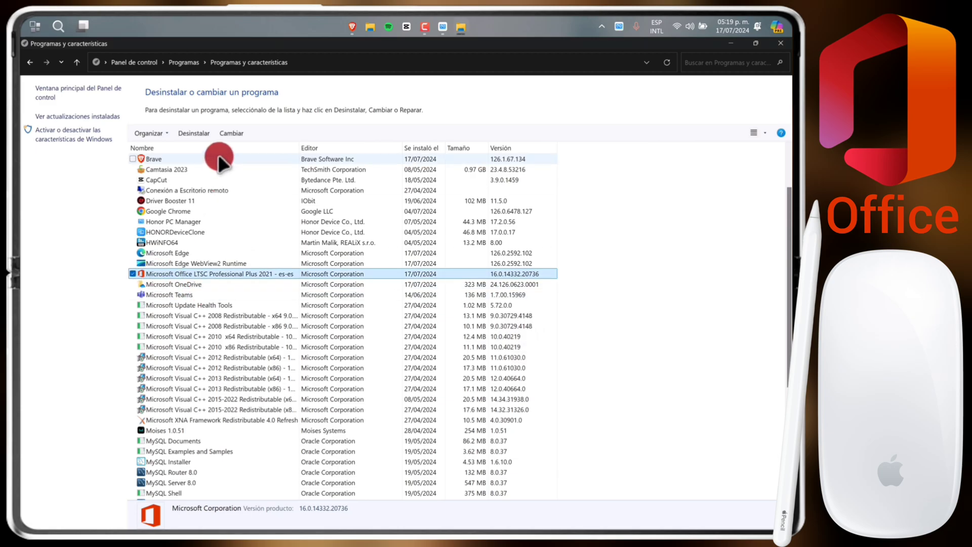
left_click(201, 137)
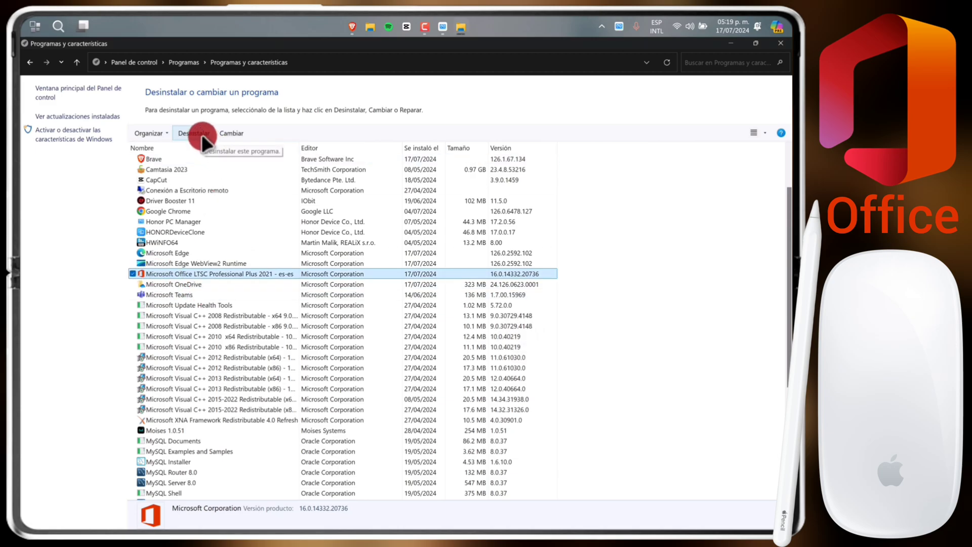
left_click(435, 282)
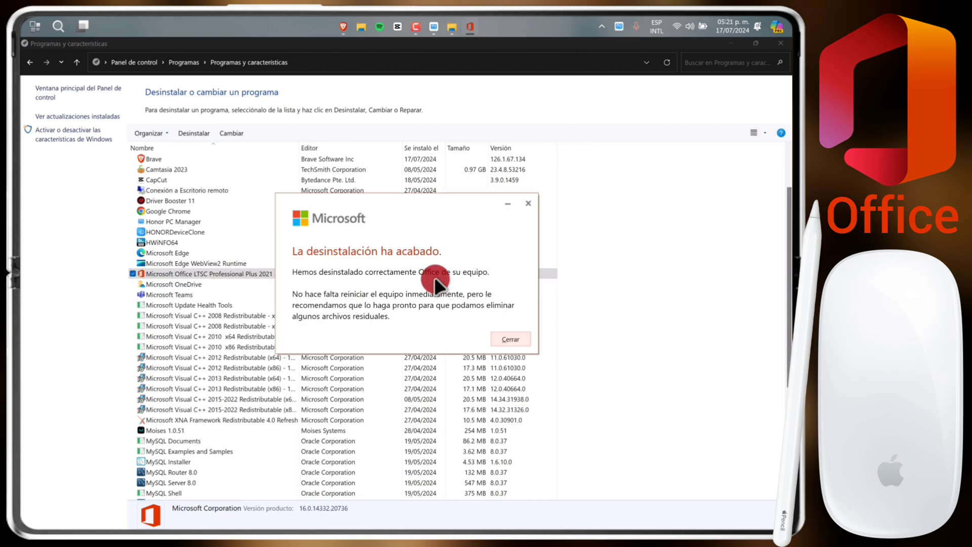
left_click(510, 339)
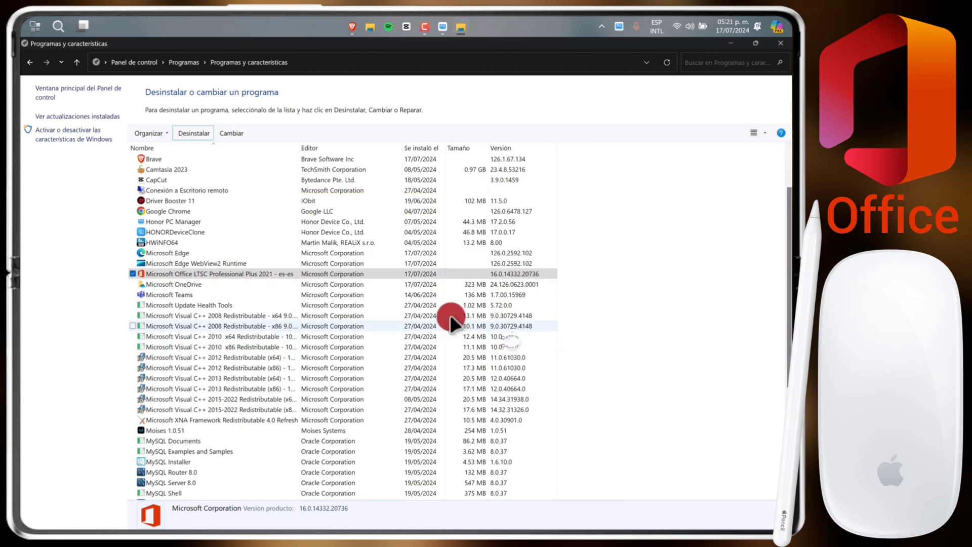
scroll(207, 263, "down", 5)
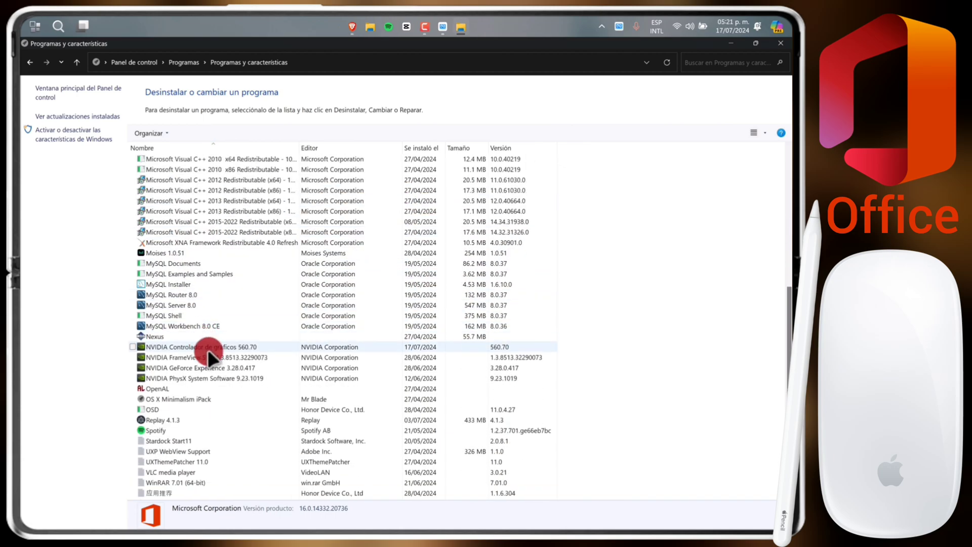
scroll(209, 354, "up", 7)
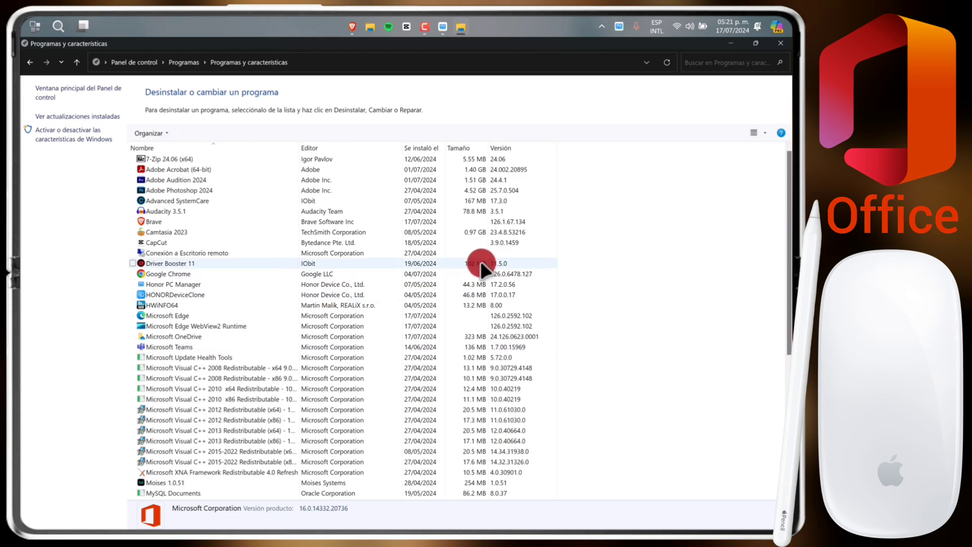
left_click(781, 43)
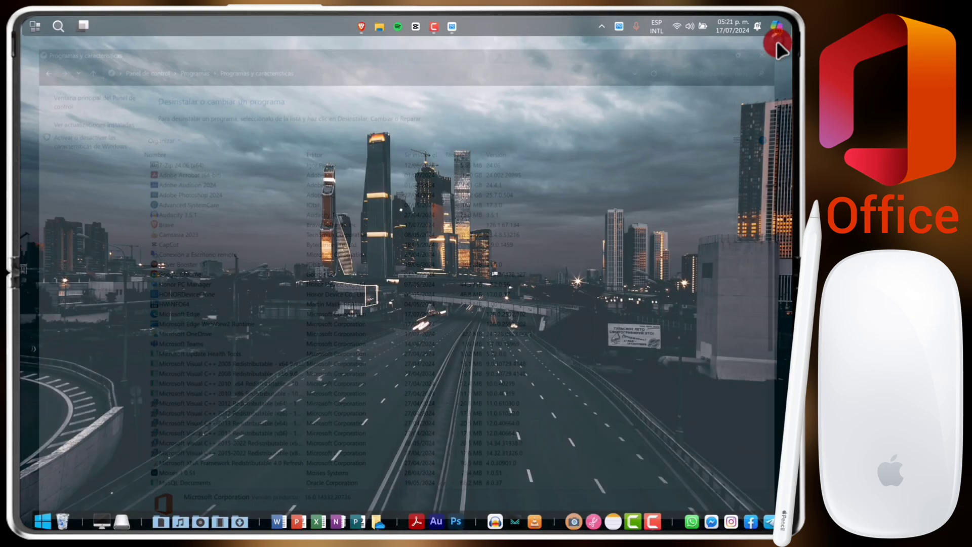
Step: Switch to Brave, dismiss the page-restore prompt and open the Office Deployment Tool download page from the Office LTSC 2021 article
mouse_move(364, 25)
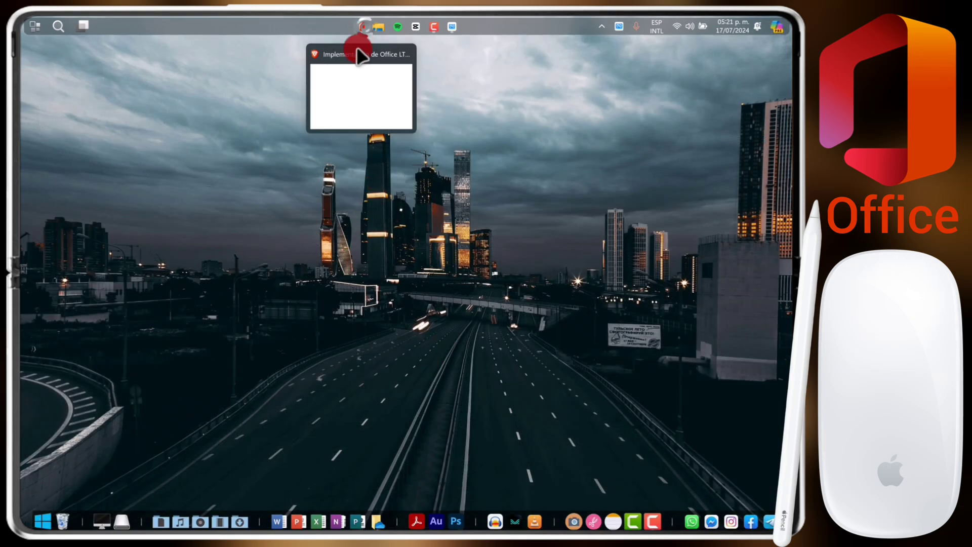
left_click(362, 76)
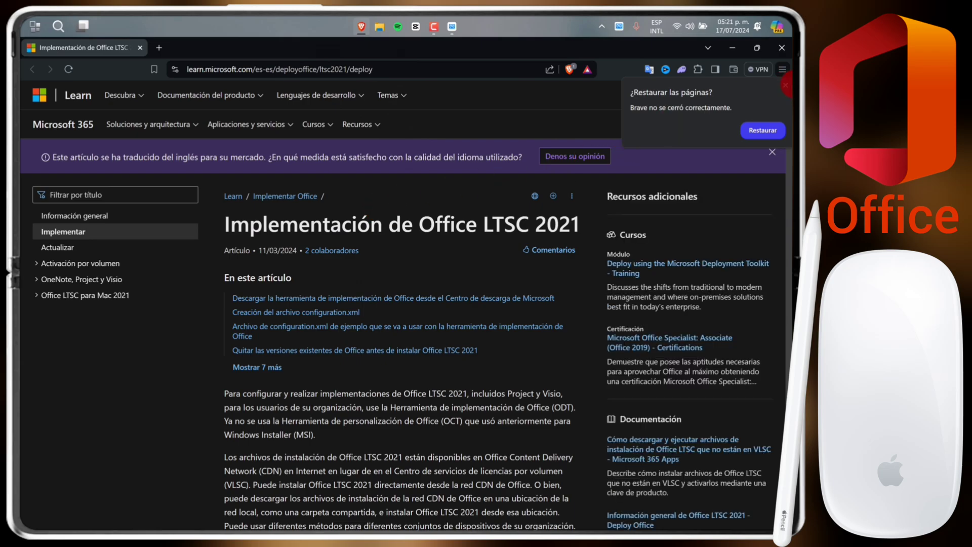
left_click(784, 86)
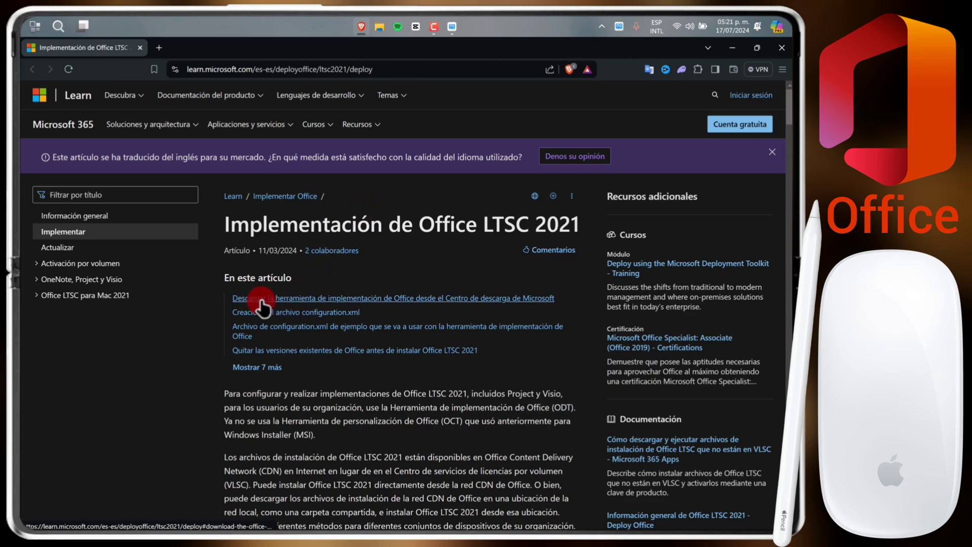
left_click(405, 303)
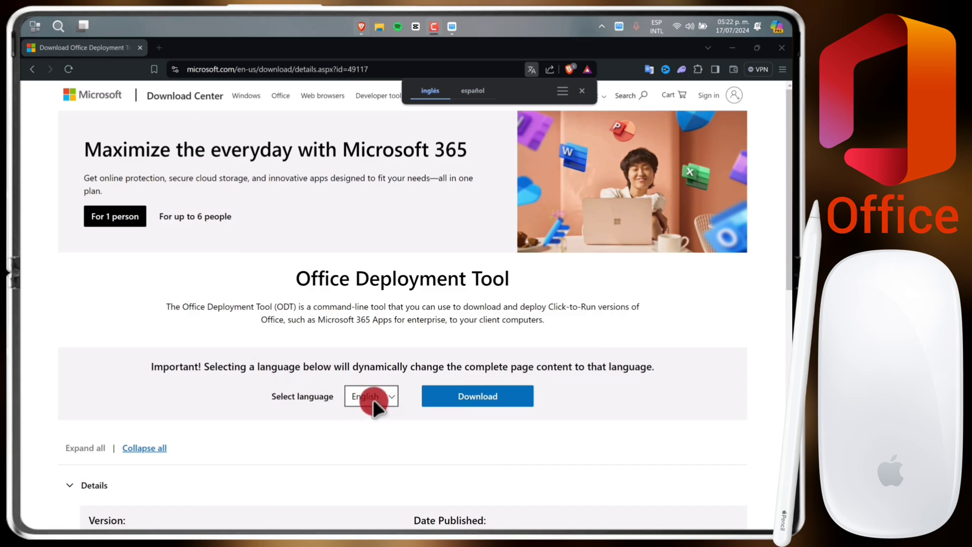
Step: Download the English Office Deployment Tool, save it to the Escritorio folder and minimize the browser
left_click(466, 400)
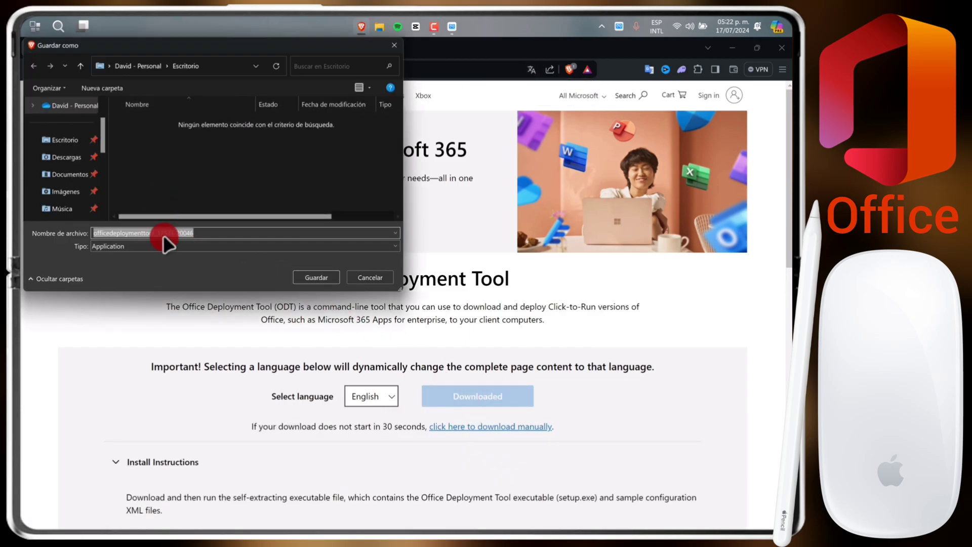
left_click(67, 140)
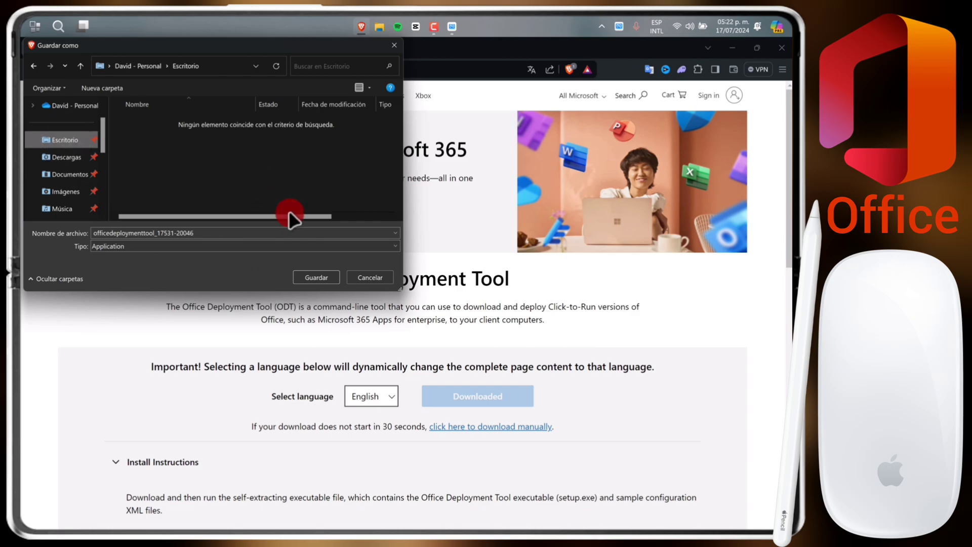
left_click(315, 278)
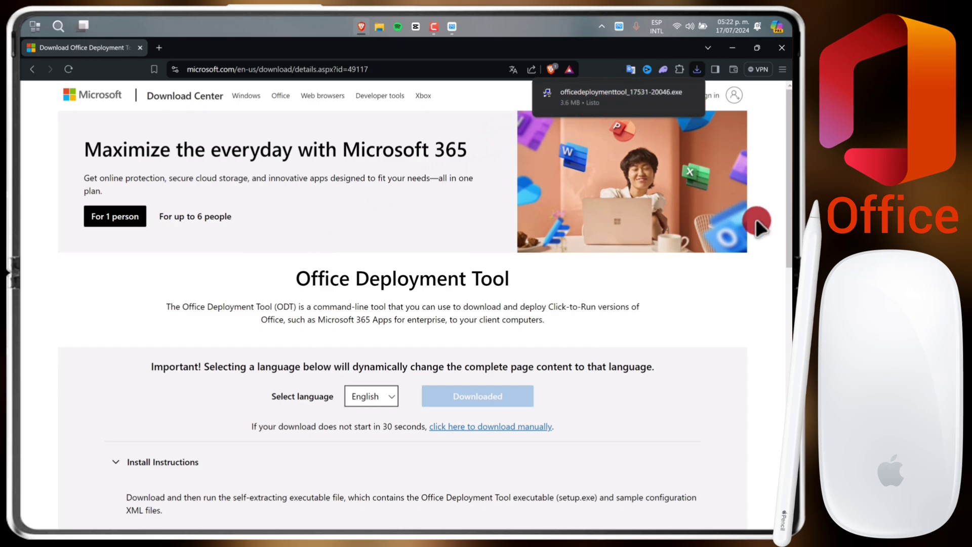
left_click(735, 49)
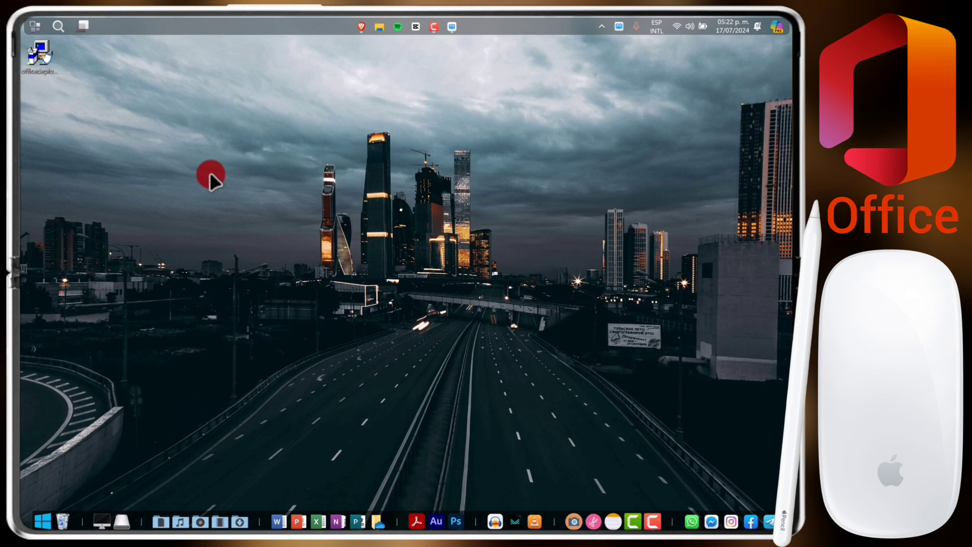
Step: Create a folder named office on the desktop and place it below the downloaded tool
right_click(209, 175)
mouse_move(230, 187)
mouse_move(293, 244)
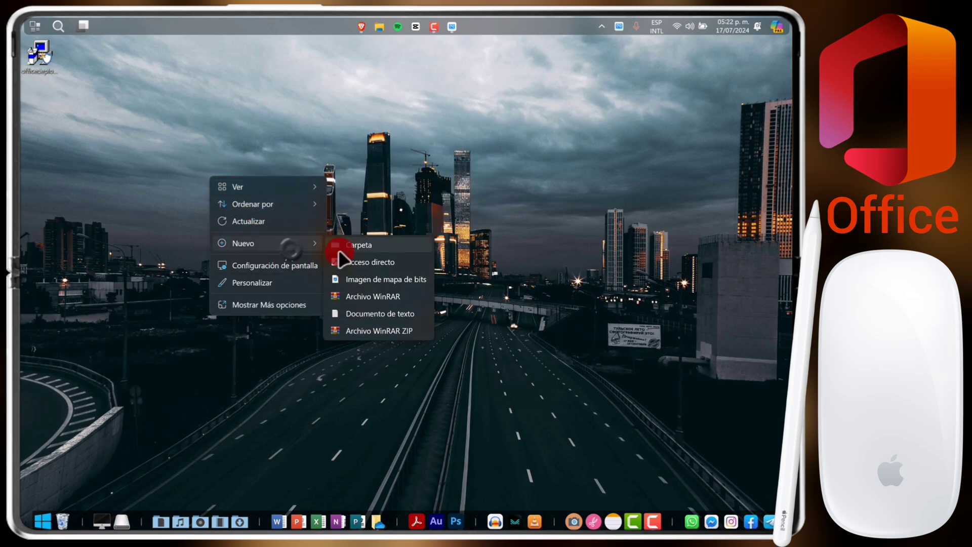
left_click(348, 245)
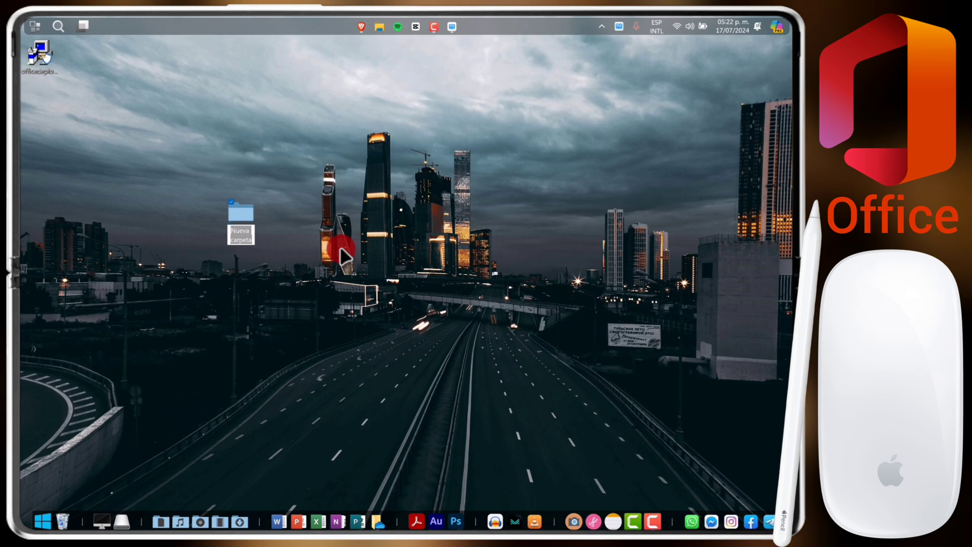
type("office")
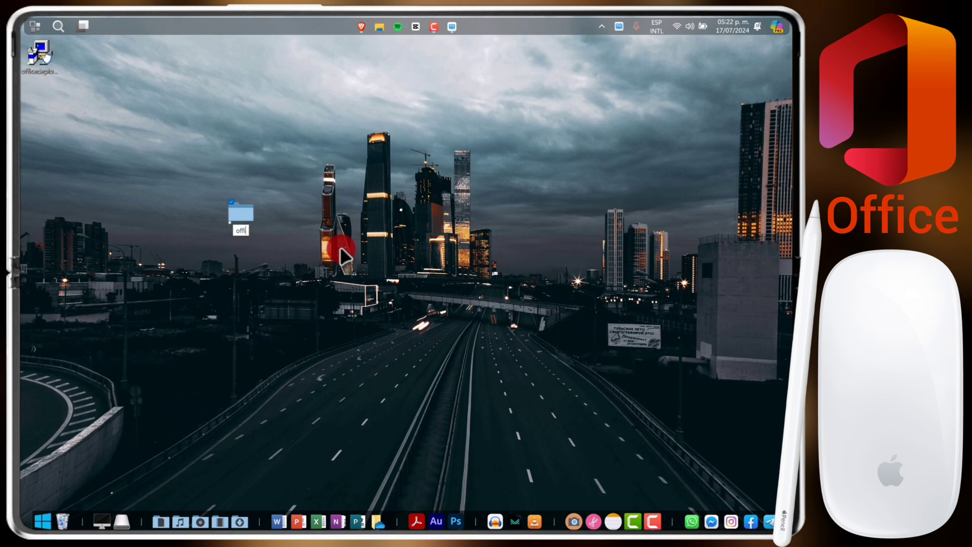
left_click(528, 197)
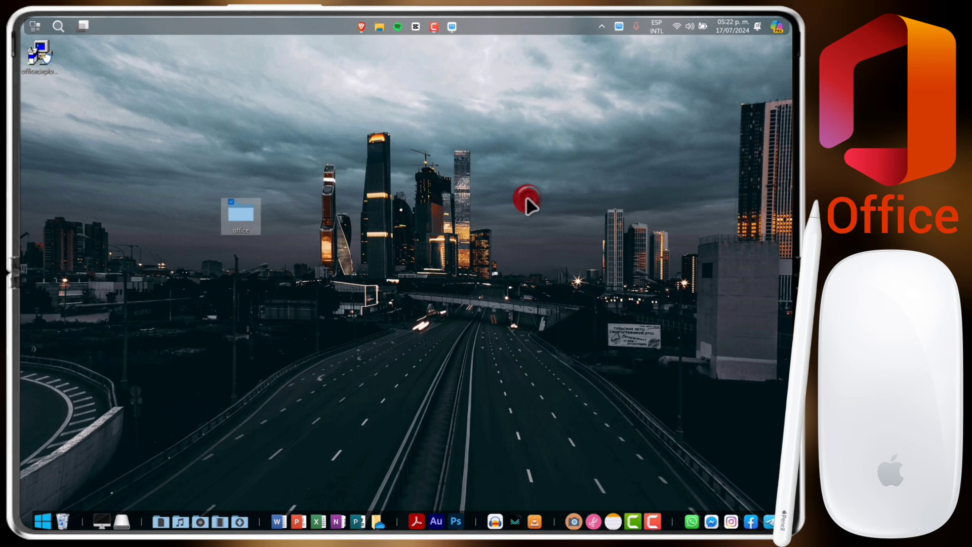
left_click_drag(244, 217, 202, 178)
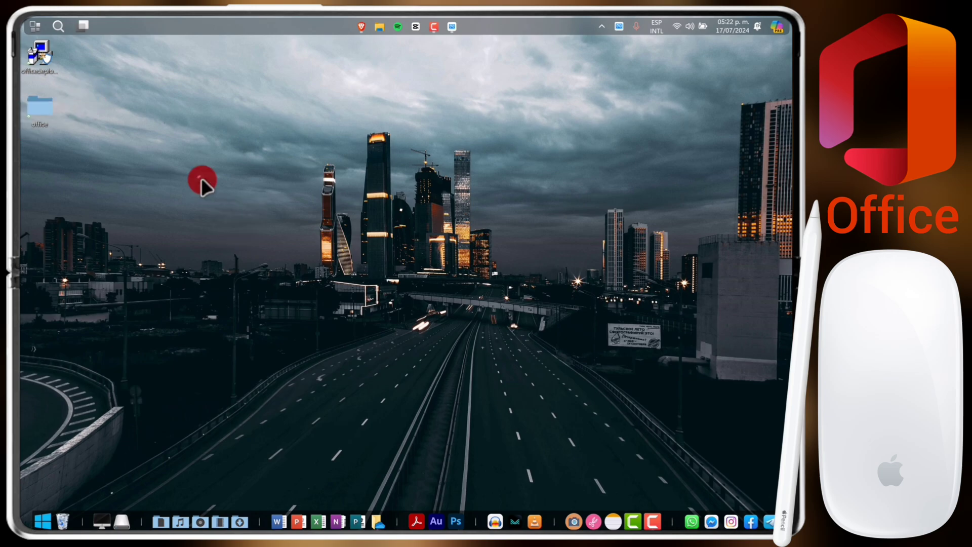
Step: Run the downloaded deployment tool, allow the system changes, accept the Microsoft Software License Terms and continue
right_click(41, 60)
left_click(87, 99)
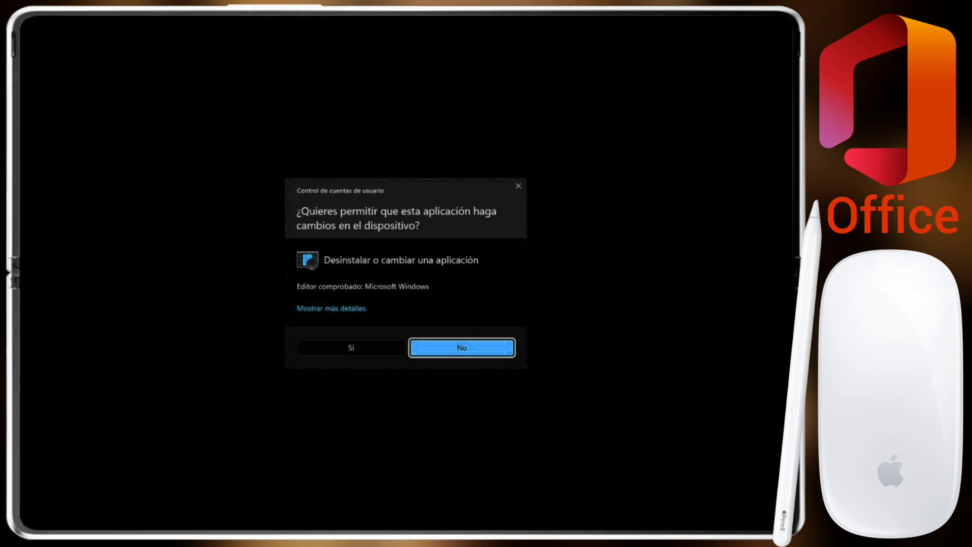
left_click(351, 347)
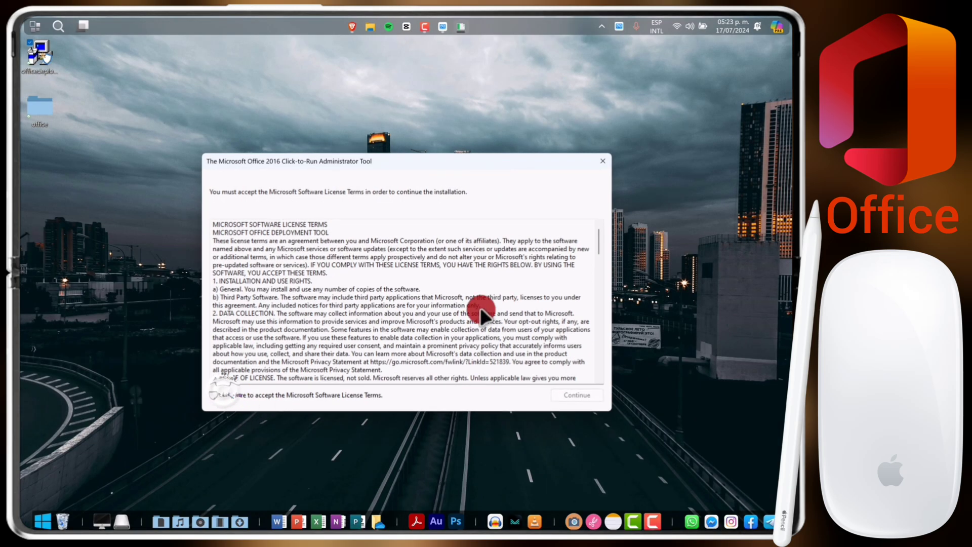
left_click(214, 395)
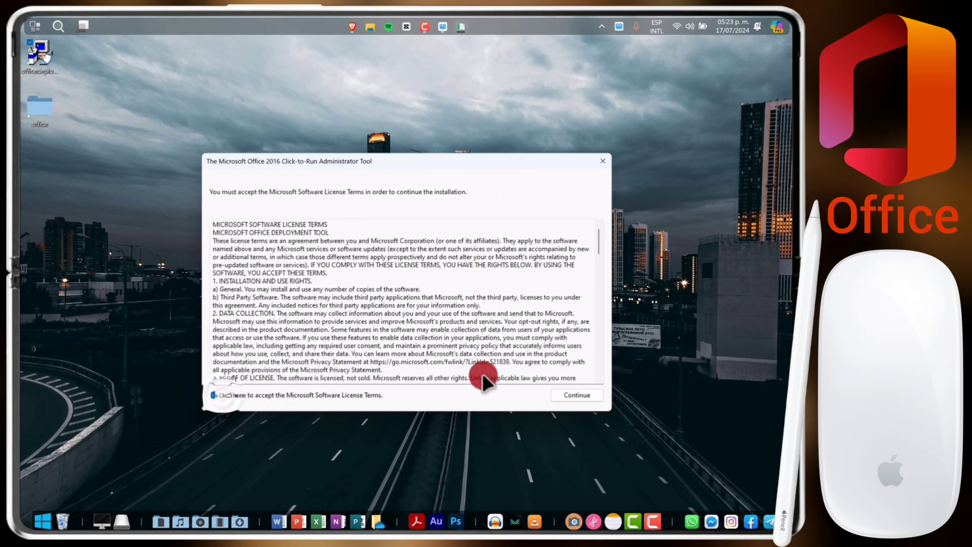
left_click(569, 396)
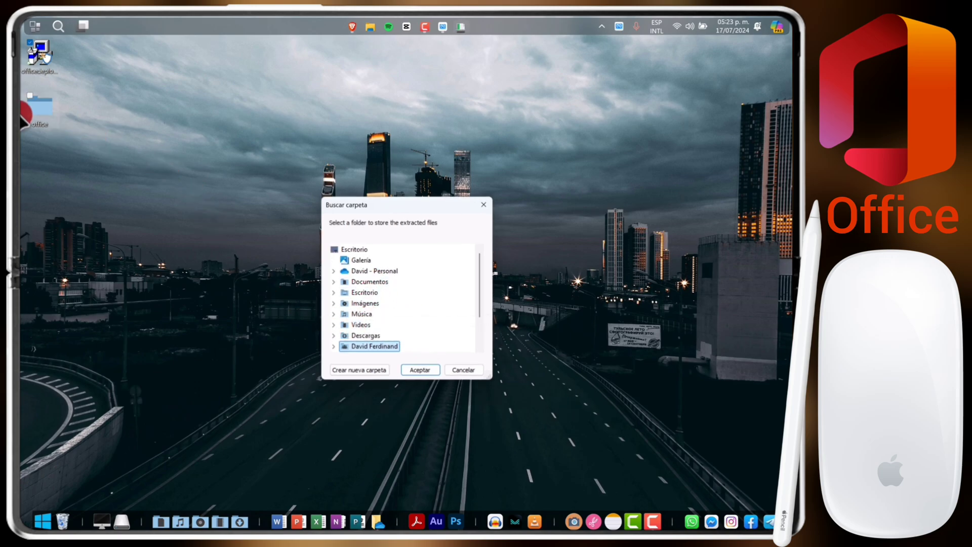
Step: Extract the deployment tool's files into the office folder on the desktop and close the completion message
double_click(349, 293)
left_click(368, 303)
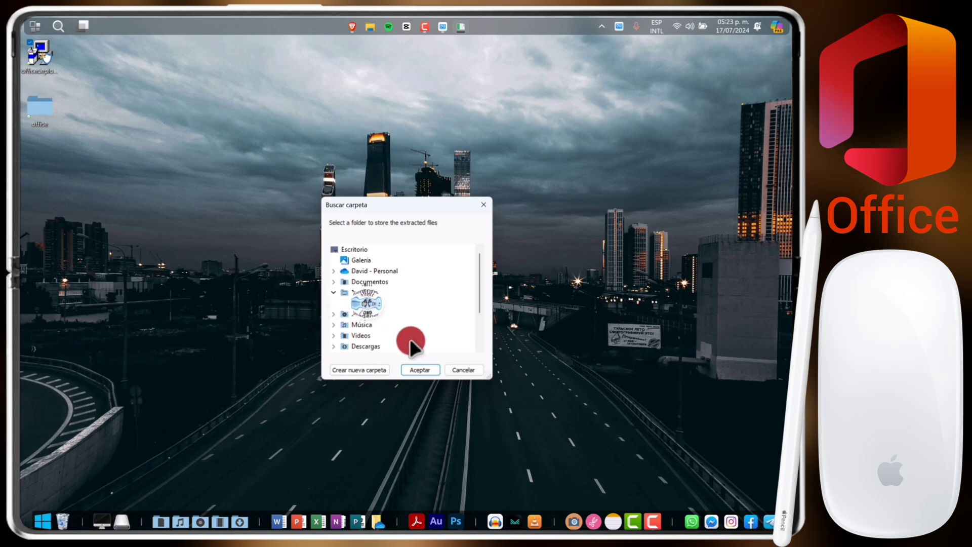
left_click(425, 371)
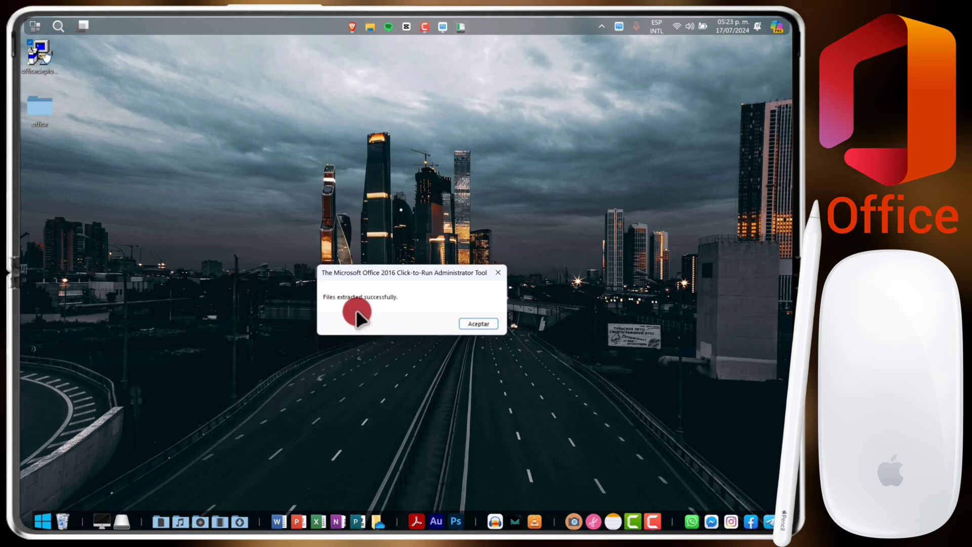
left_click(476, 324)
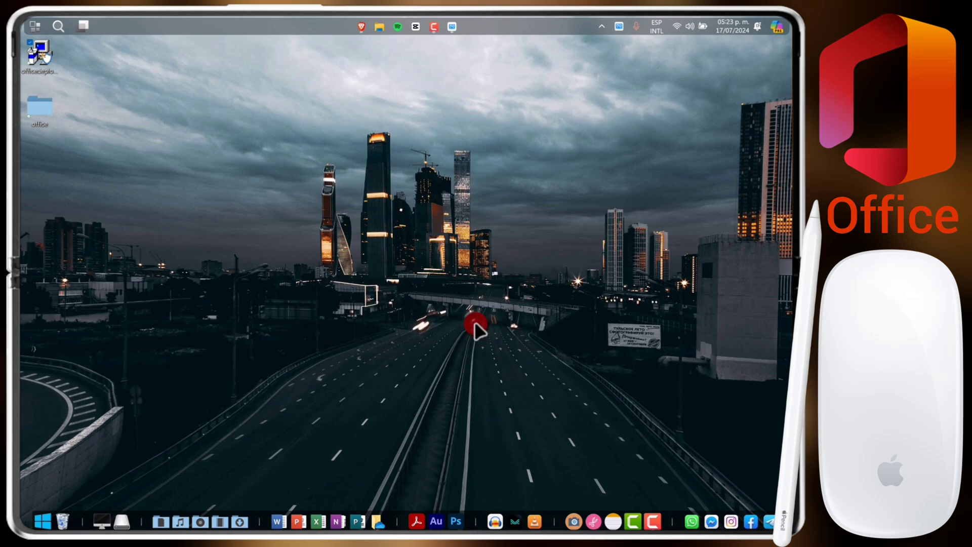
Step: Open the office folder and delete the configuration files for Office365-x64, Office365-x86 and Office2019Enterprise
left_click(41, 113)
double_click(41, 114)
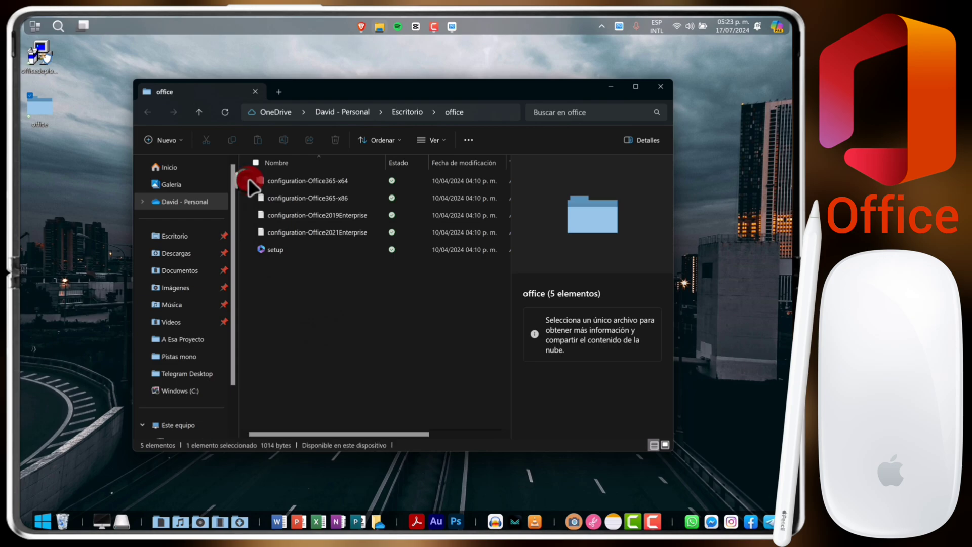
left_click_drag(248, 178, 305, 220)
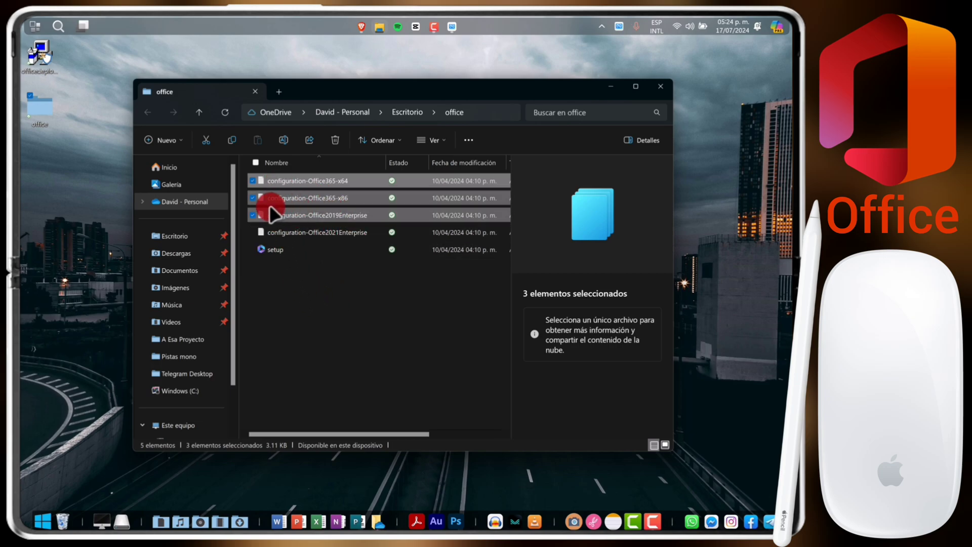
key("Delete")
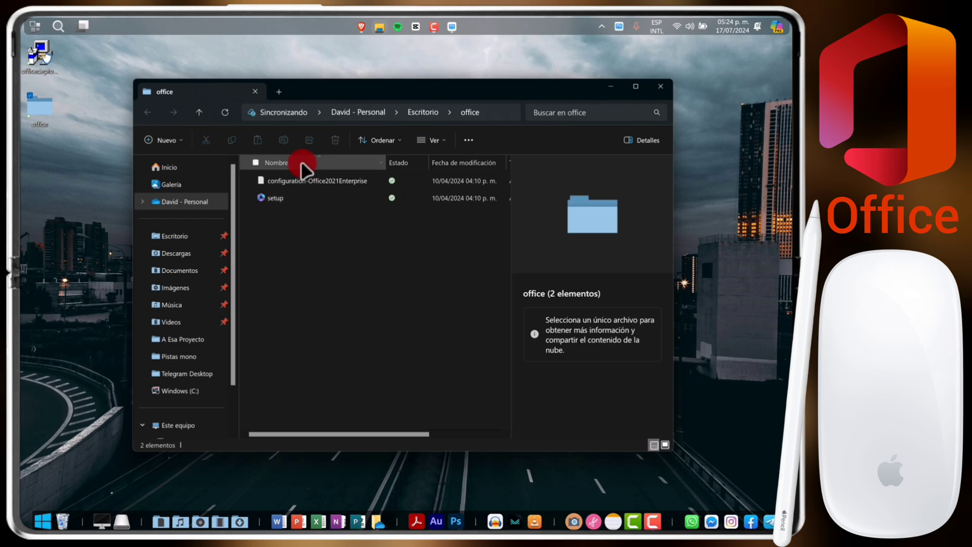
Step: Rename the configuration-Office2021Enterprise file as configuration
left_click(301, 181)
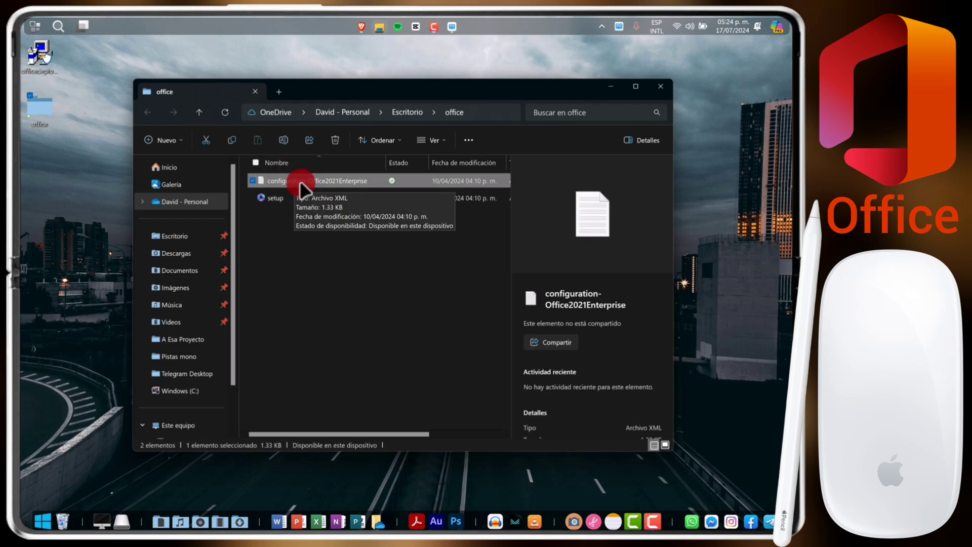
right_click(299, 180)
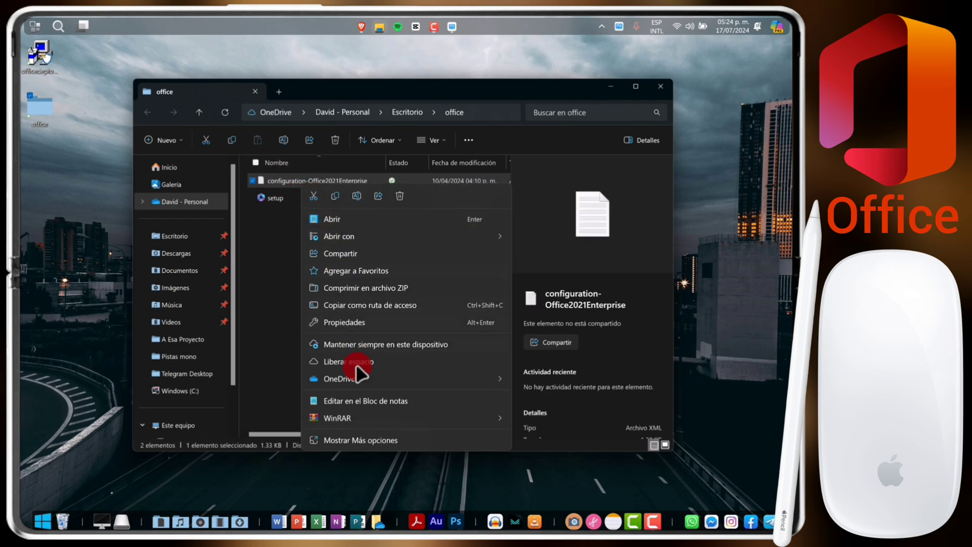
left_click(348, 438)
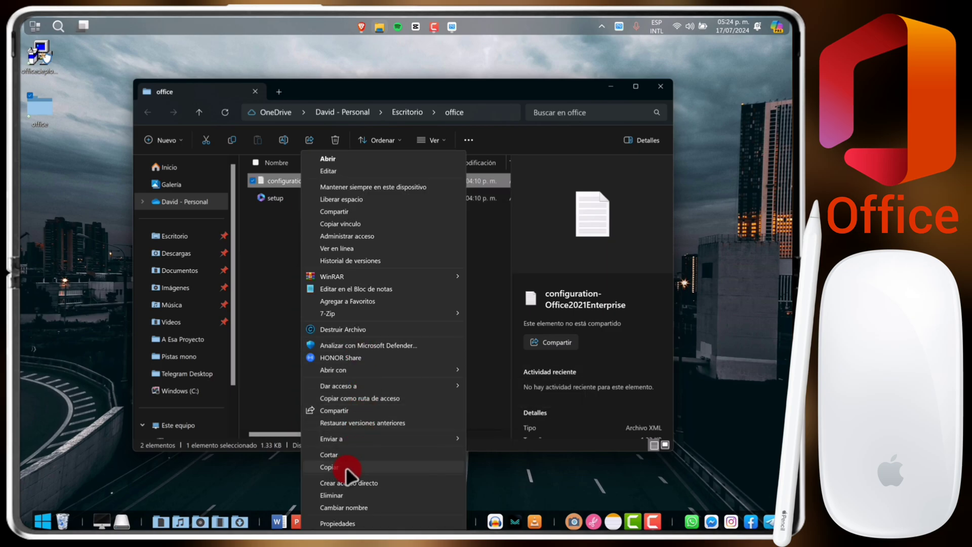
left_click(345, 503)
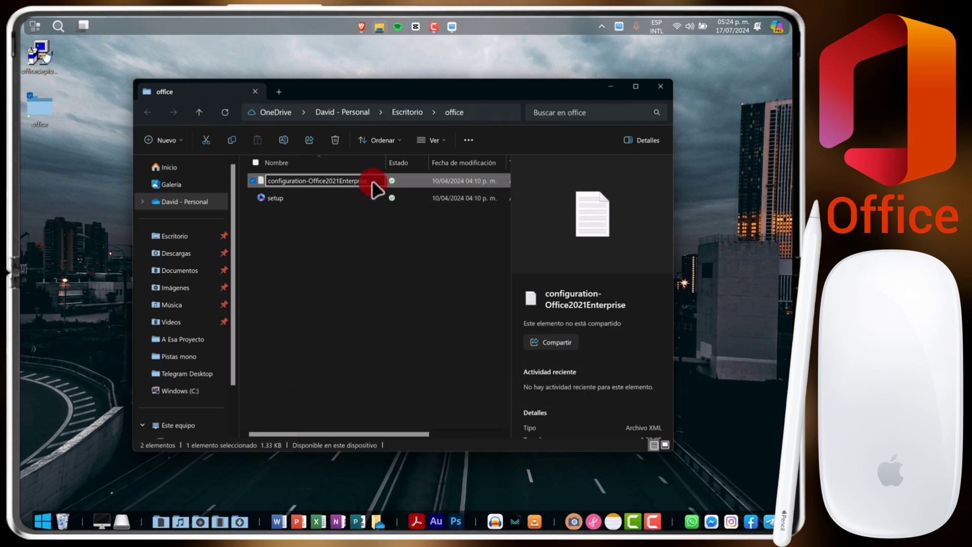
key("BackSpace")
key("BackSpace")
key("BackSpace")
key("BackSpace")
key("BackSpace")
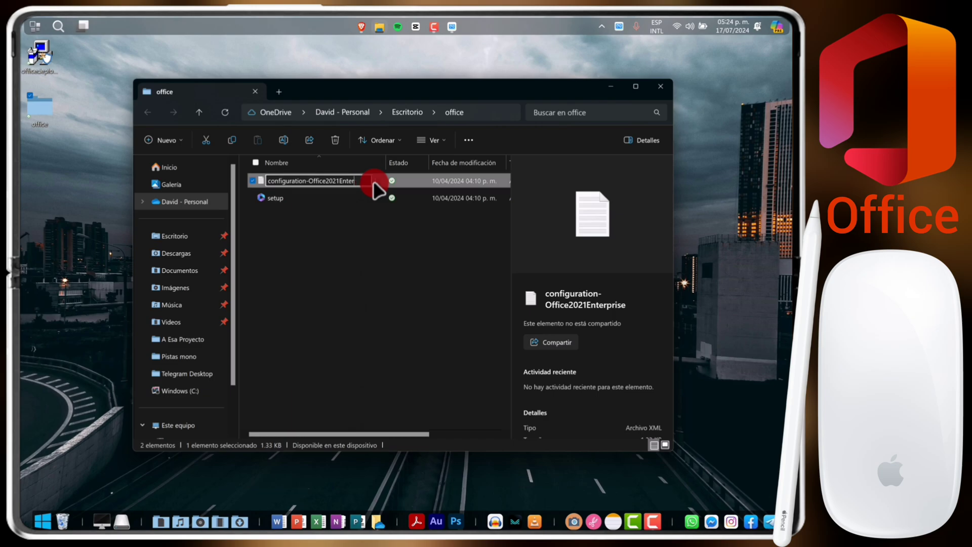
key("BackSpace")
key("BackSpace")
key("BackSpace")
key("BackSpace")
key("BackSpace")
key("BackSpace")
key("BackSpace")
key("BackSpace")
key("BackSpace")
key("BackSpace")
key("BackSpace")
key("BackSpace")
key("BackSpace")
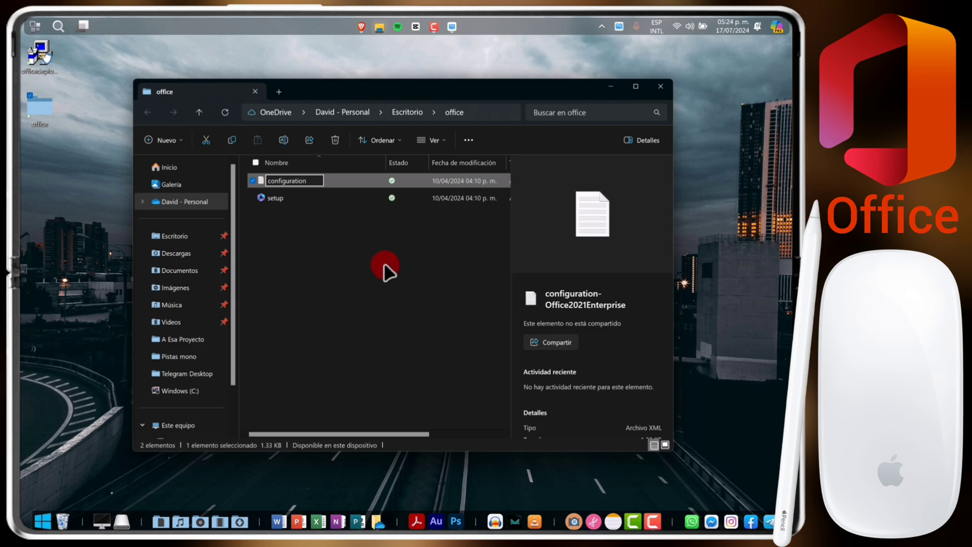
left_click(385, 266)
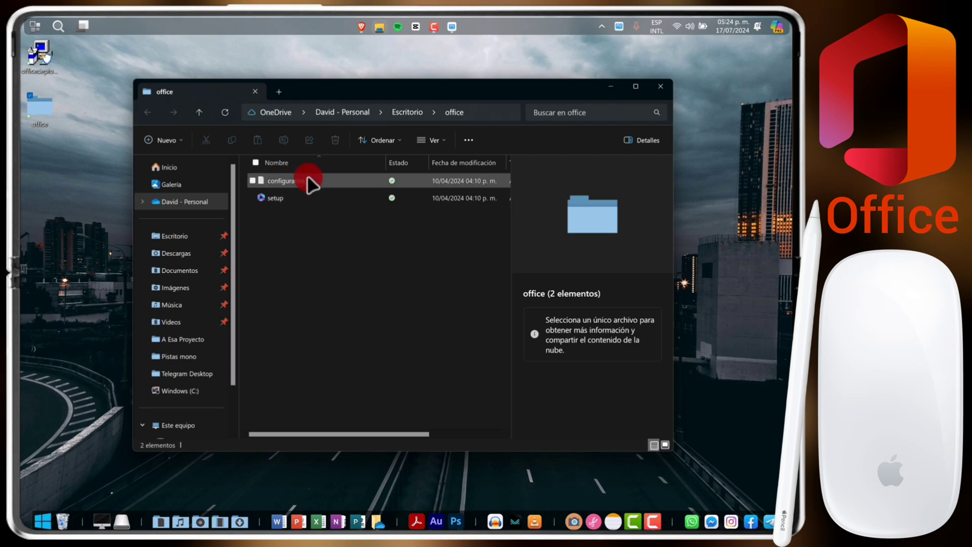
Step: Open the configuration file with Bloc de notas, using that application just once
left_click(280, 178)
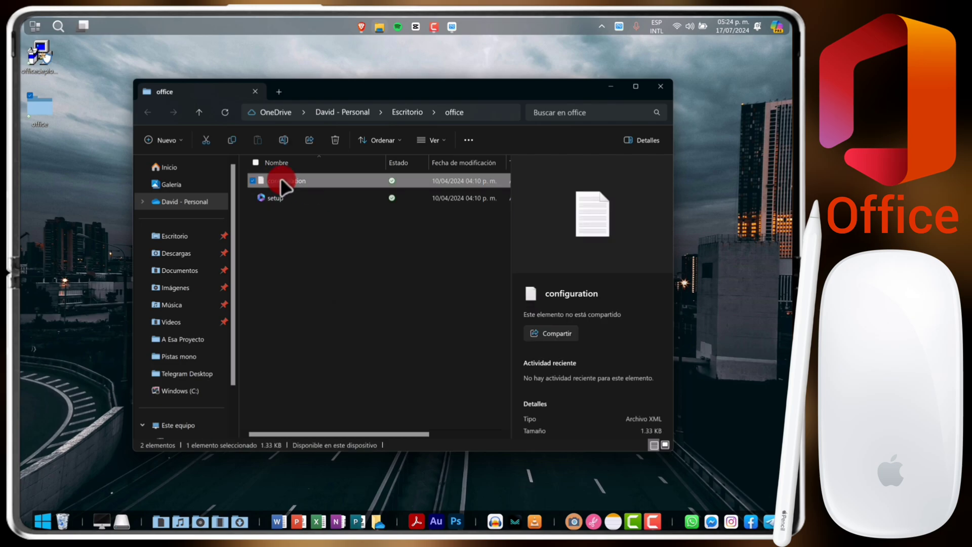
right_click(281, 178)
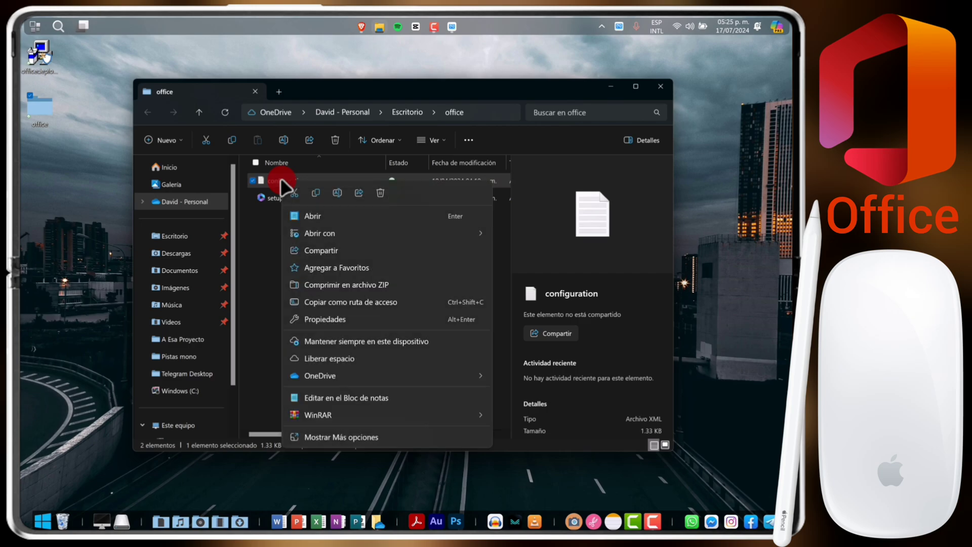
mouse_move(367, 233)
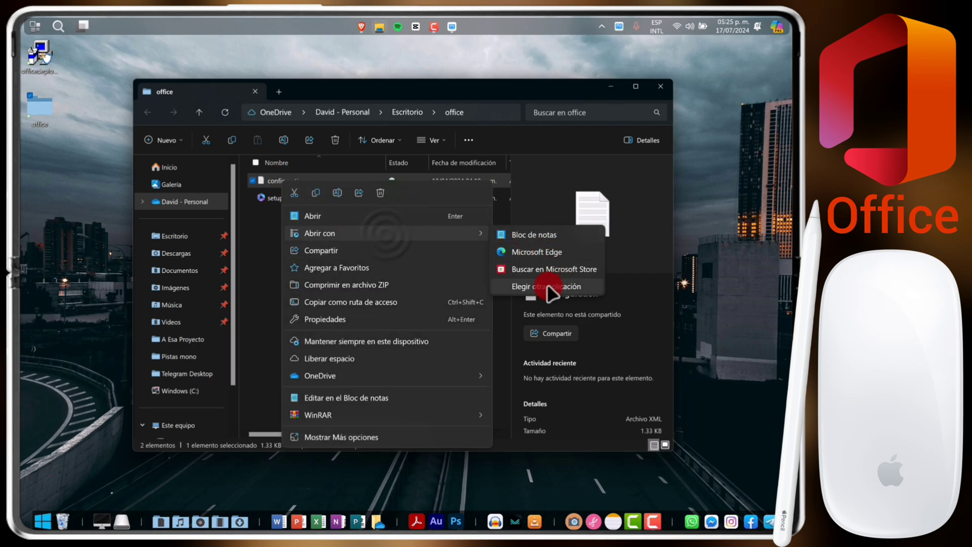
left_click(548, 283)
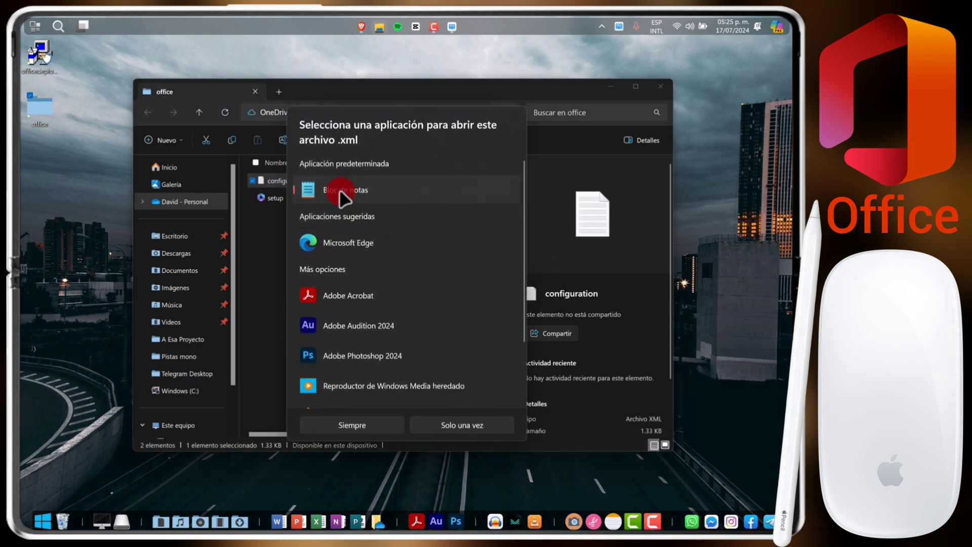
left_click(463, 427)
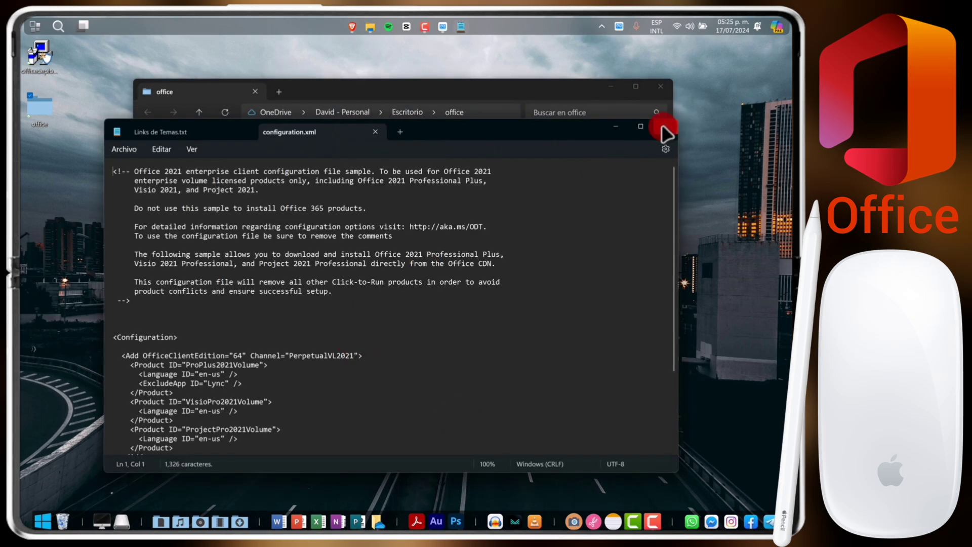
Step: Change the Language ID of the ProPlus2021Volume product to es-es in the configuration file
scroll(166, 196, "down", 2)
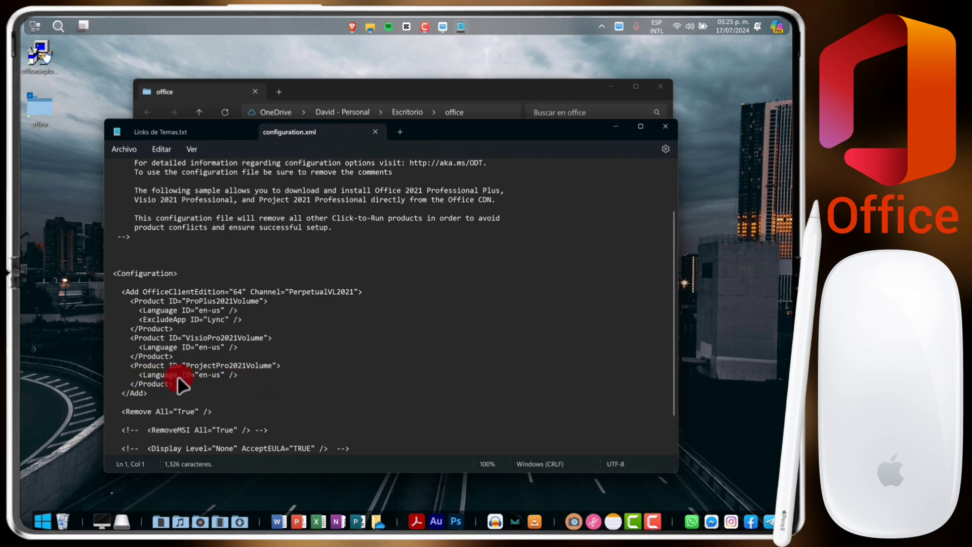
left_click(205, 310)
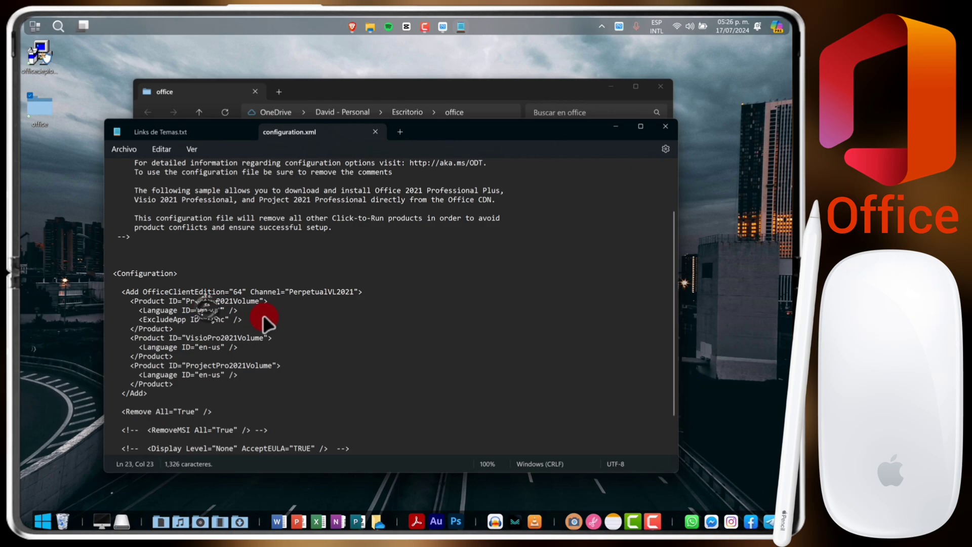
key("BackSpace")
type("s")
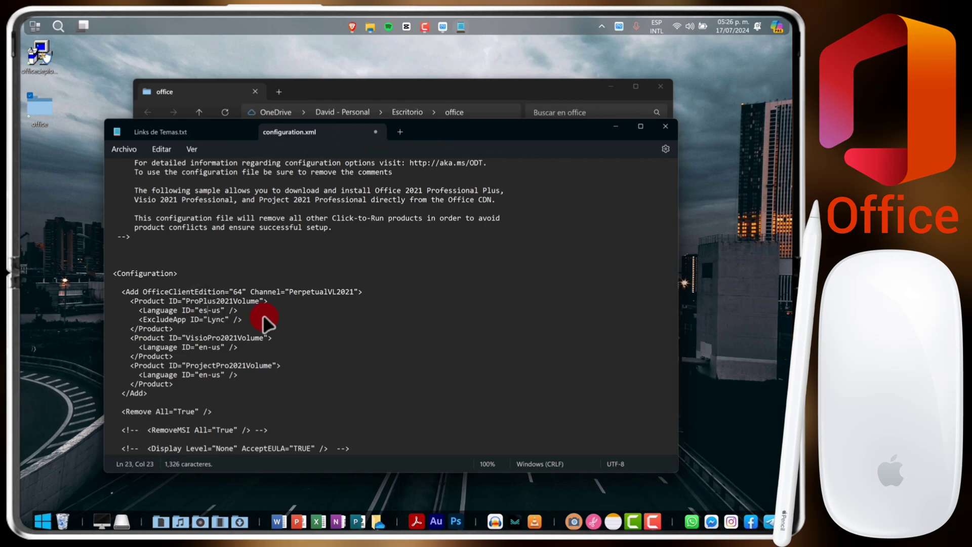
left_click(216, 310)
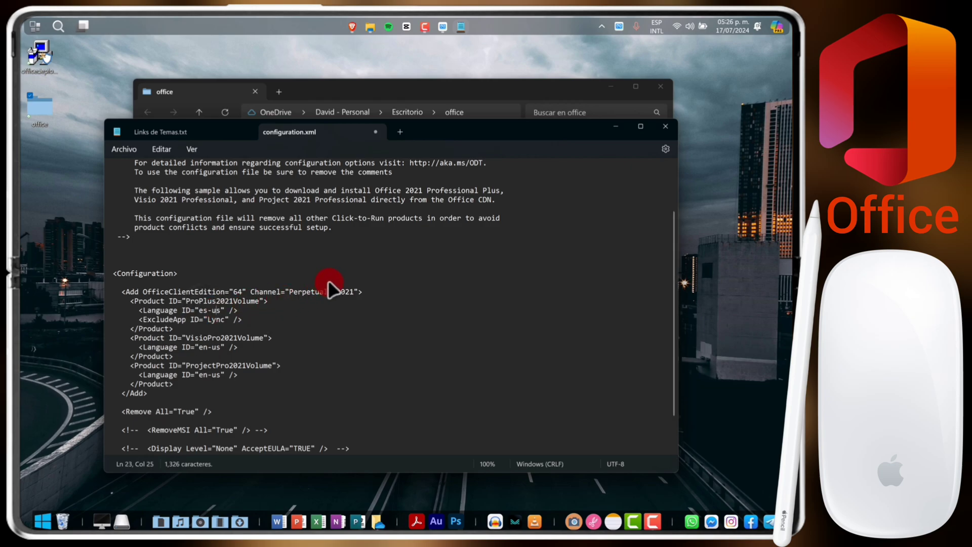
key("BackSpace")
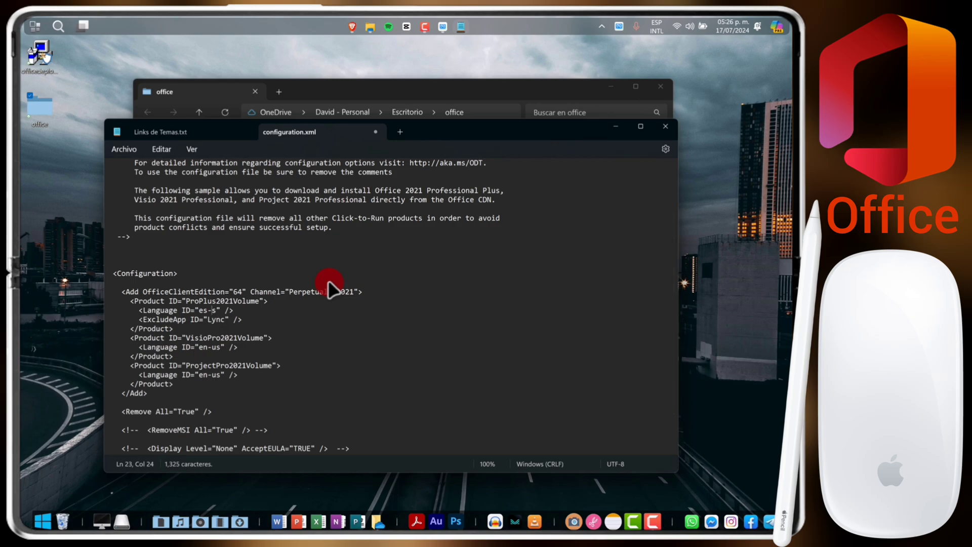
type("e")
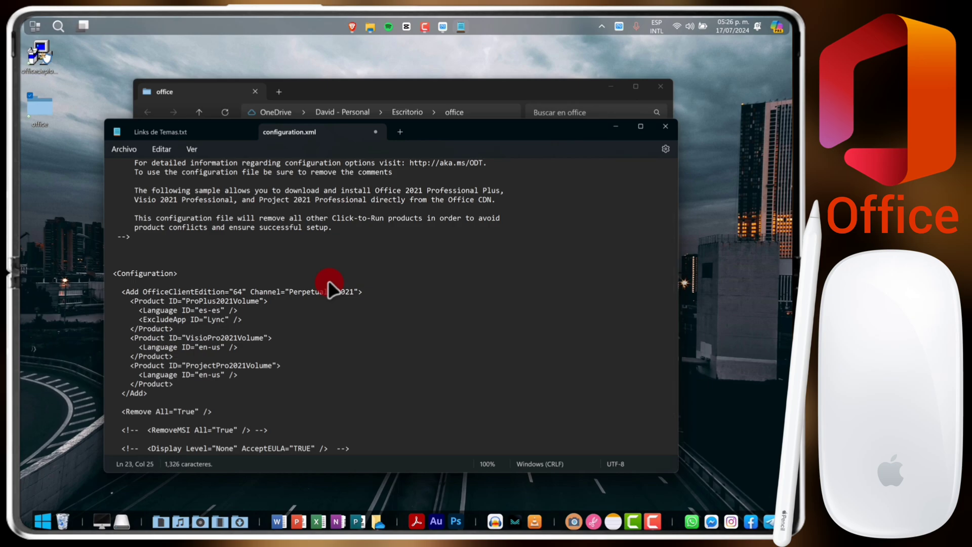
Step: Change the Language ID of the VisioPro2021Volume product to es-es
left_click(207, 347)
key("BackSpace")
type("s")
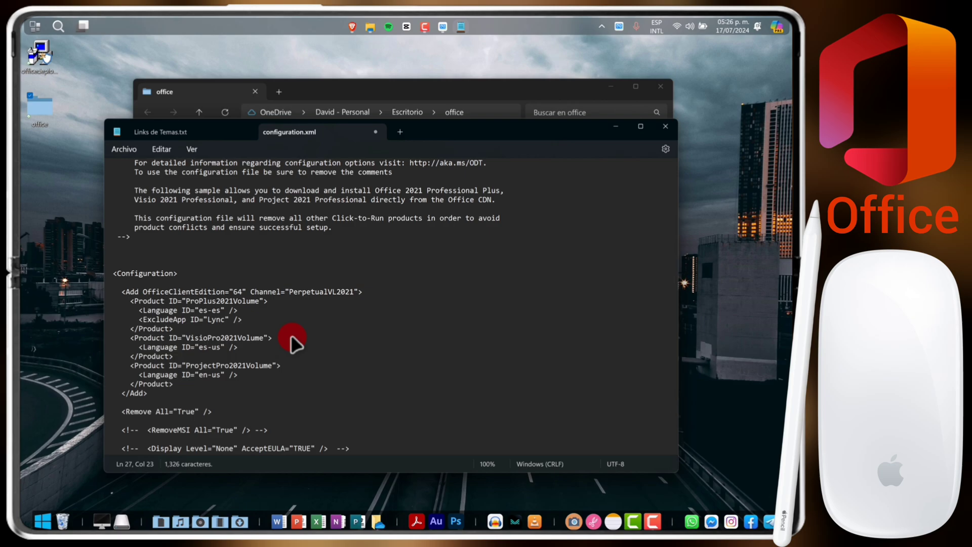
key("Delete")
type("e")
Step: Change the Language ID of the ProjectPro2021Volume product to es-es
left_click(207, 374)
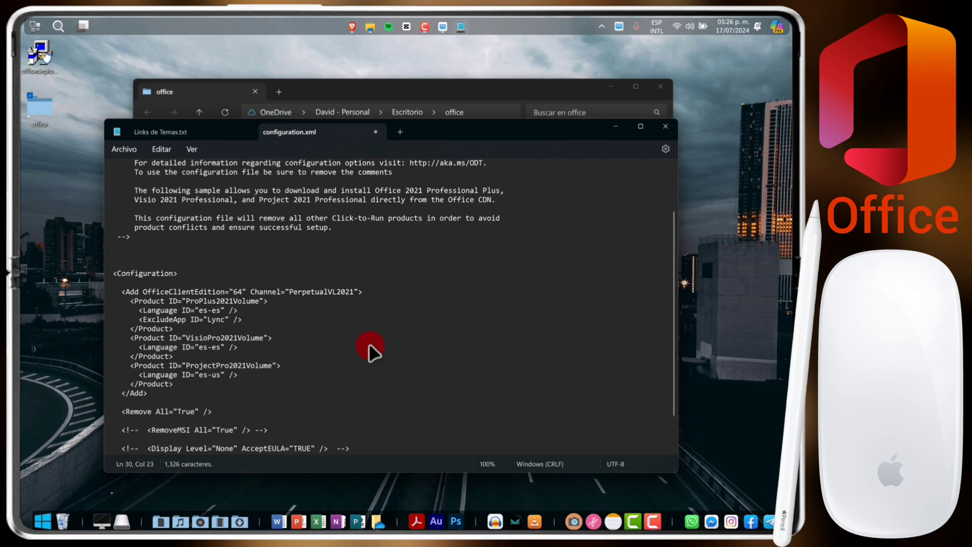
key("Right")
key("BackSpace")
type("e")
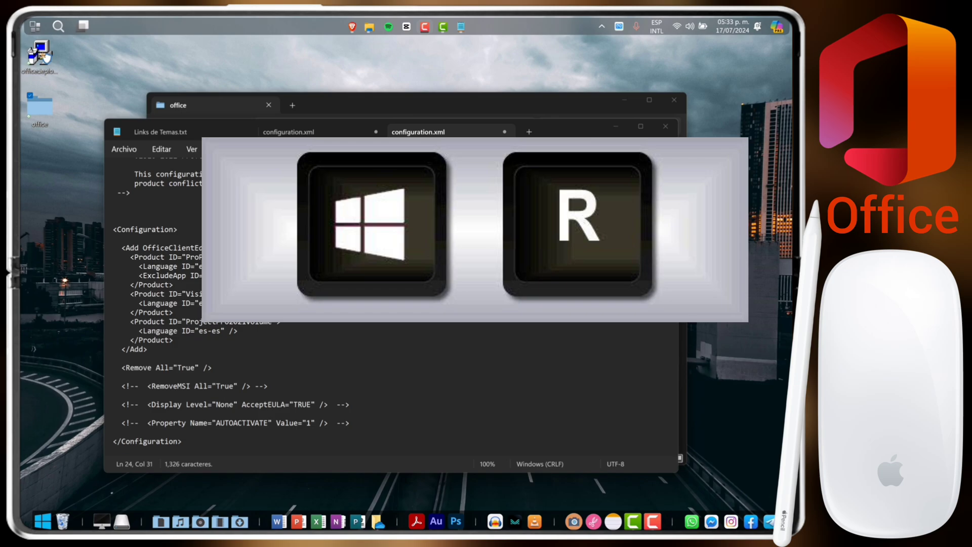
Step: Run dxdiag and compare the operating system's bit architecture with the OfficeClientEdition value in the configuration file
key("super+r")
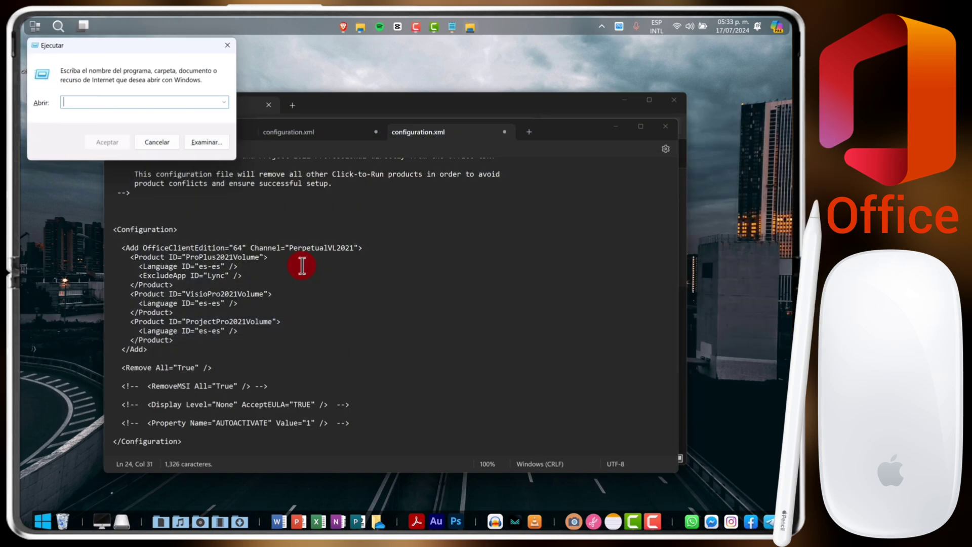
type("dxdiag")
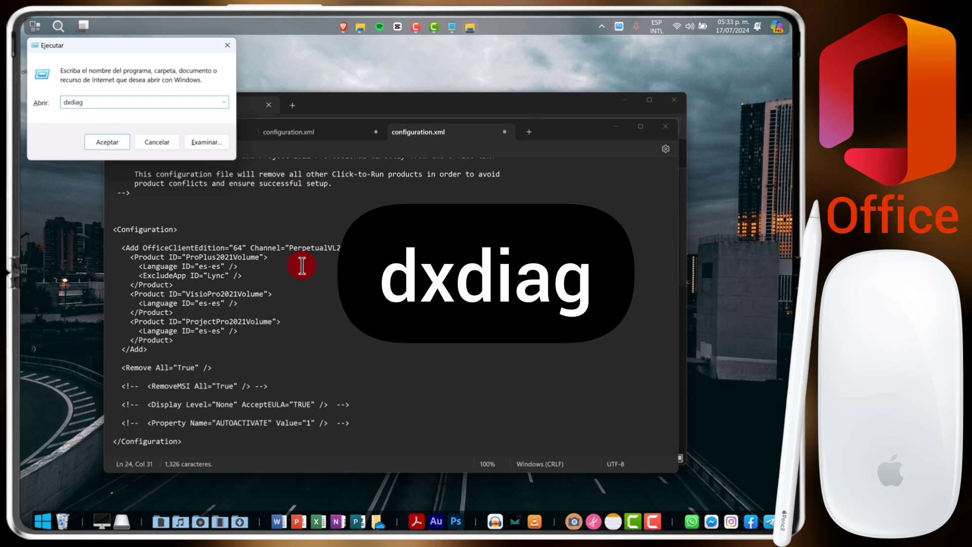
left_click(93, 141)
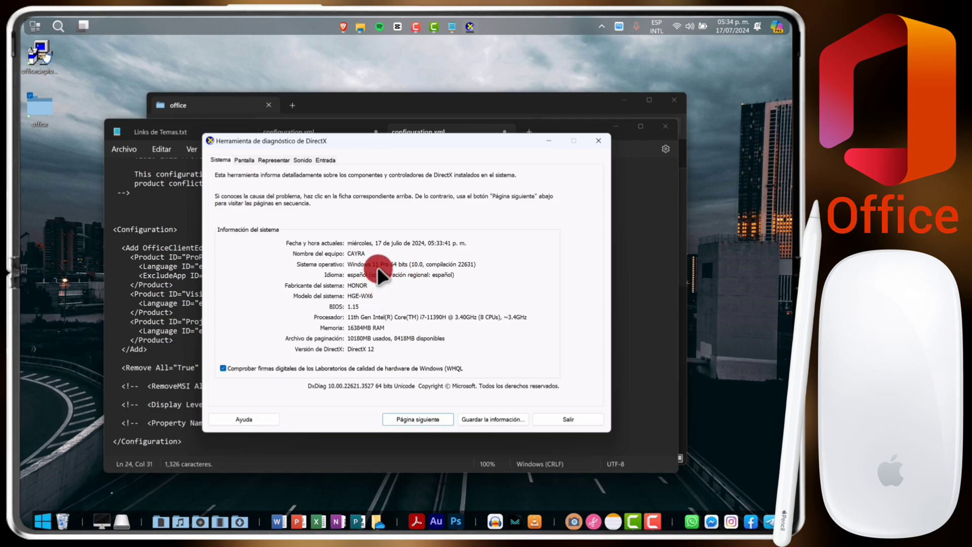
left_click_drag(397, 153, 567, 157)
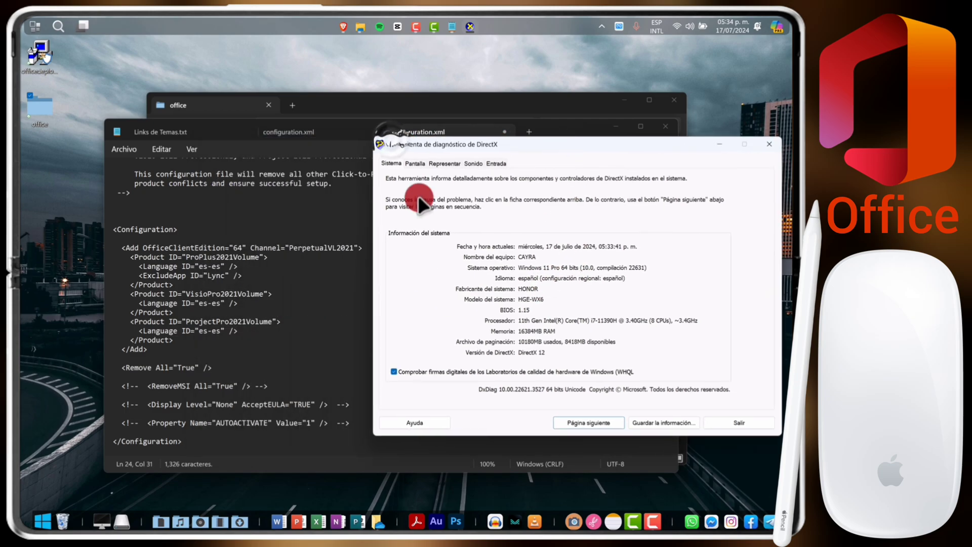
left_click(243, 247)
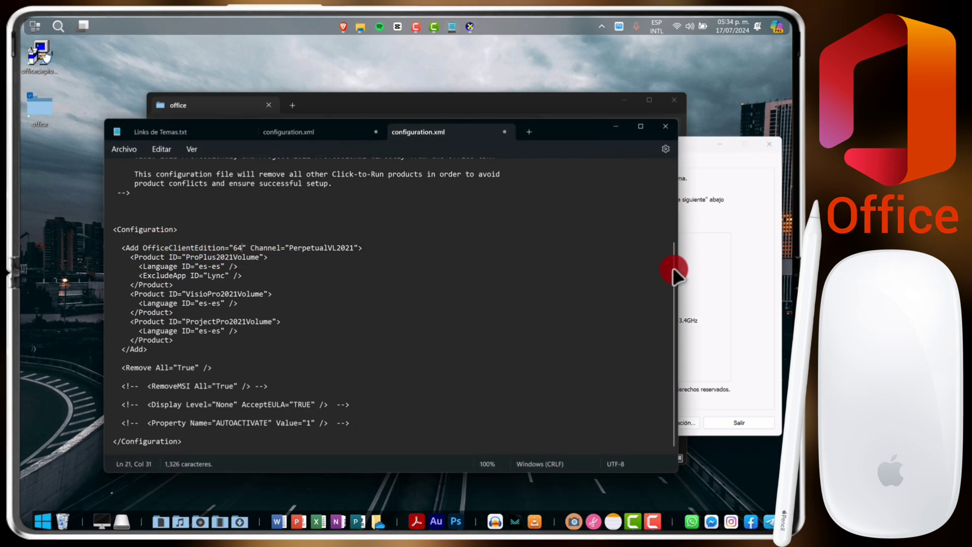
left_click(707, 276)
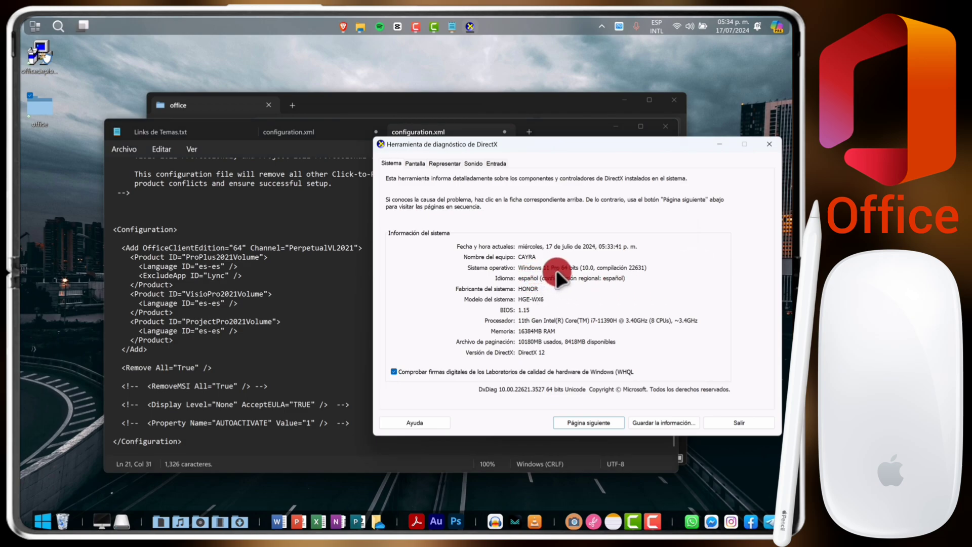
Step: Save the edited configuration file, then close the text editor and the DirectX diagnostic tool
left_click(245, 264)
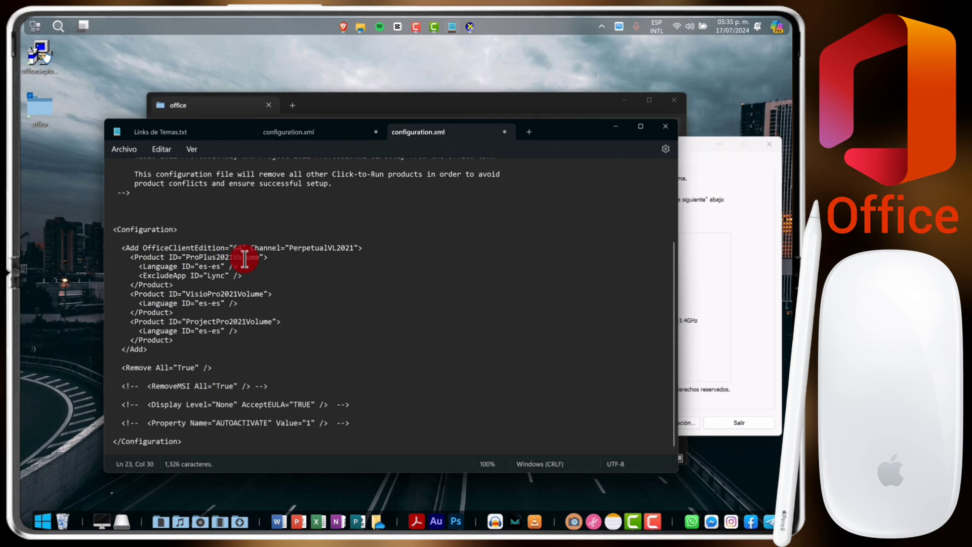
left_click(117, 147)
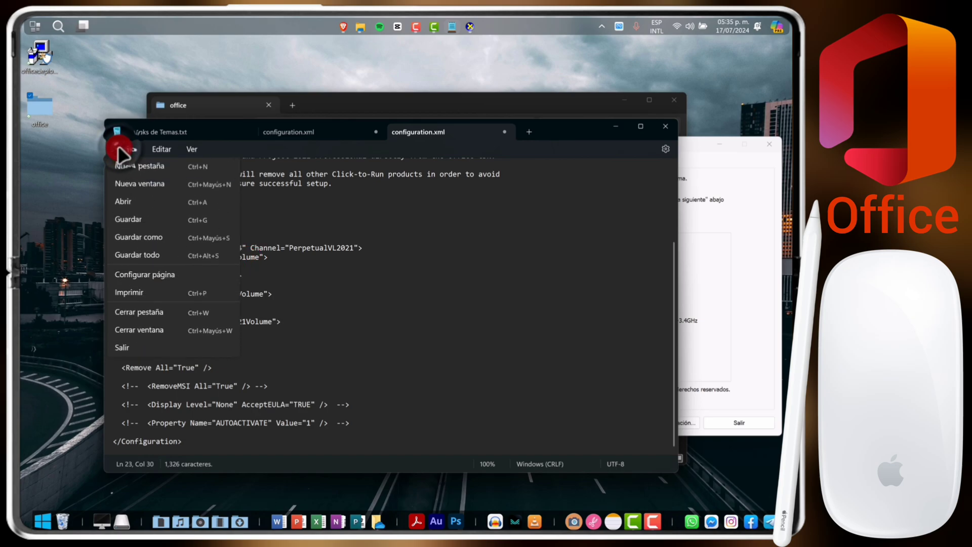
left_click(123, 223)
left_click(666, 128)
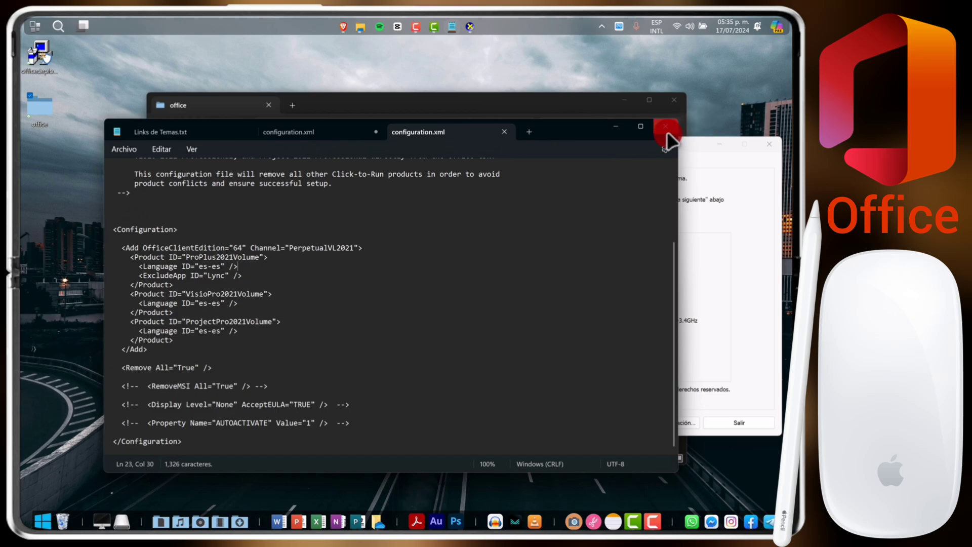
left_click(666, 132)
left_click(771, 145)
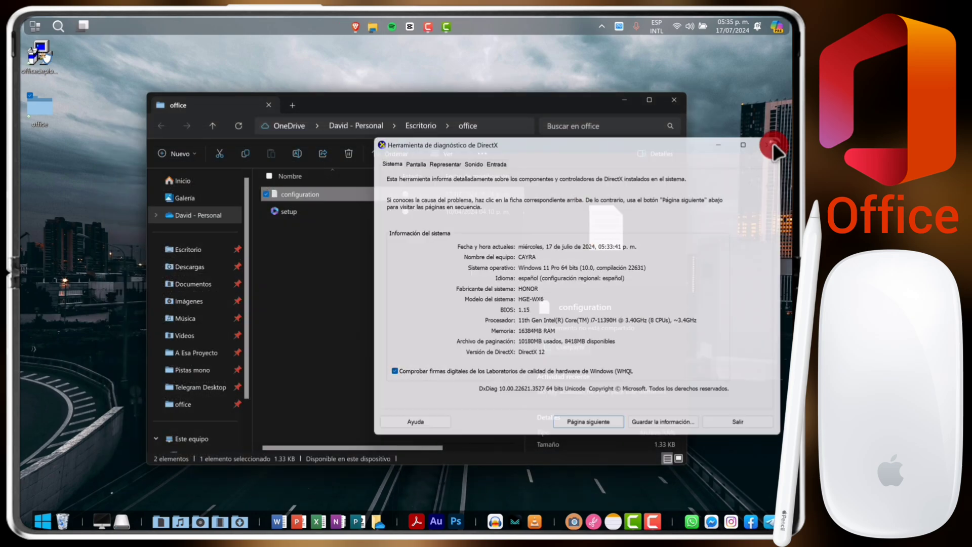
Step: Open a command prompt (cmd) whose working directory is the office folder
left_click(363, 277)
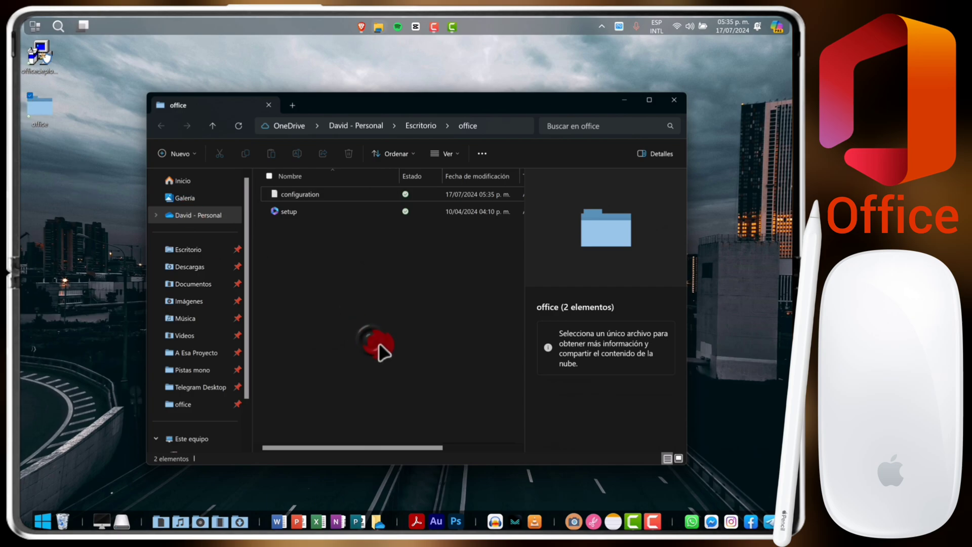
left_click(494, 129)
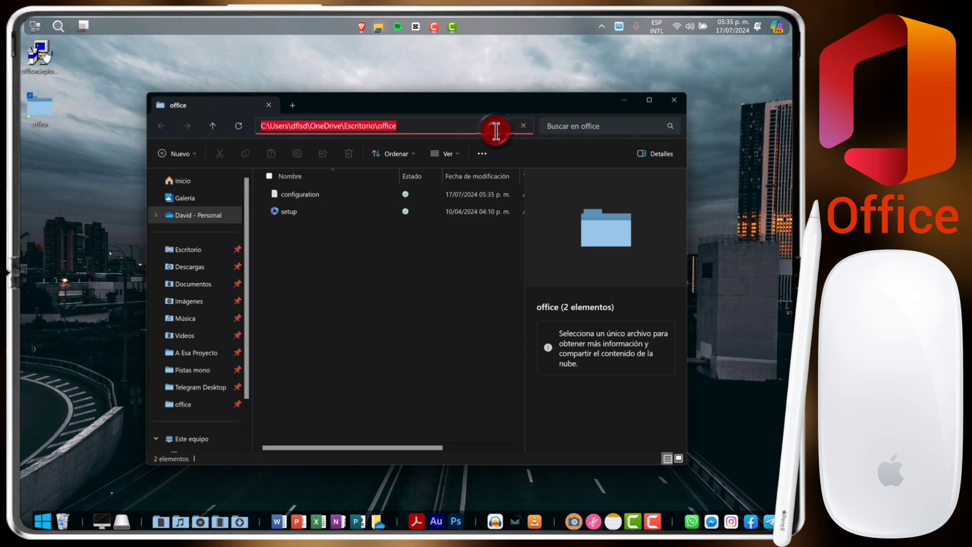
type("cmd")
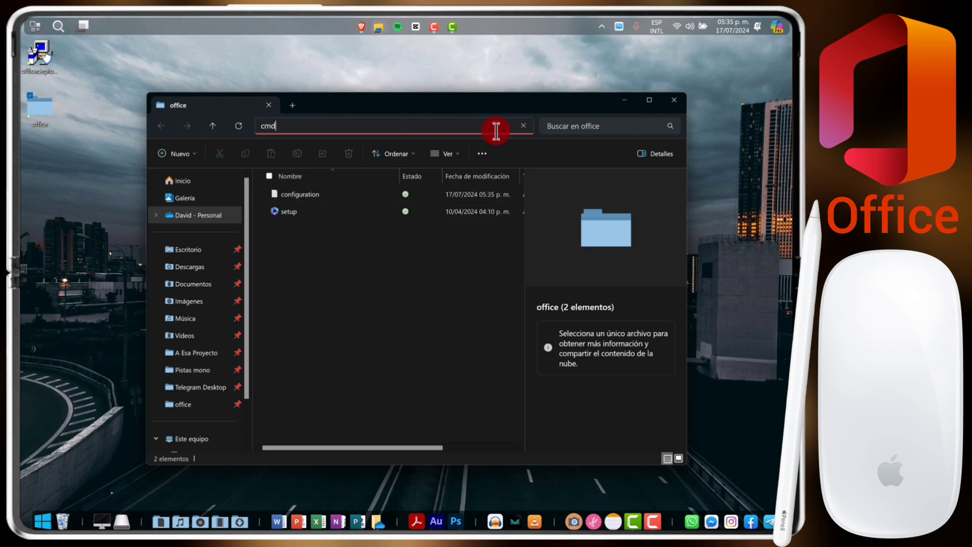
key("Return")
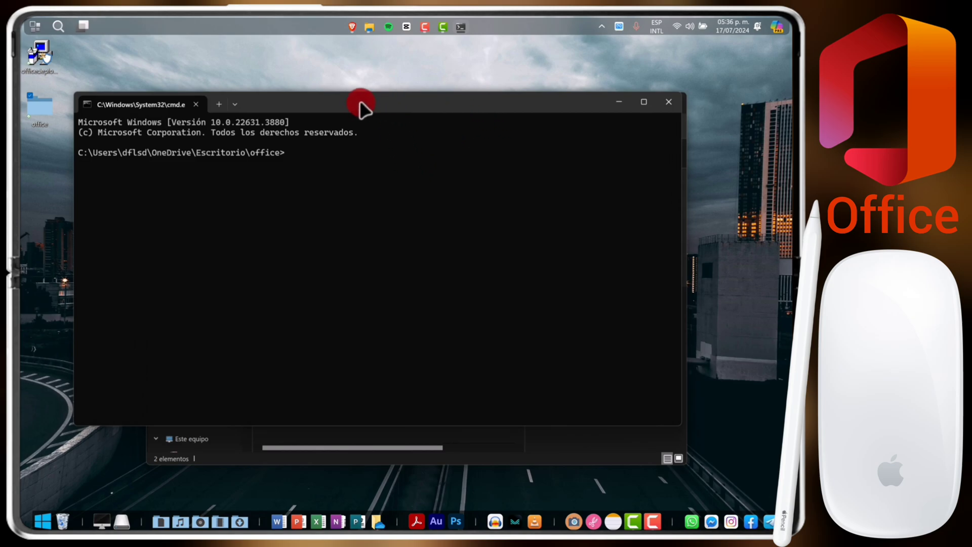
Step: Switch to the browser, return to the Office LTSC 2021 deployment article and copy the command setup /configure configuration.xml
left_click(351, 26)
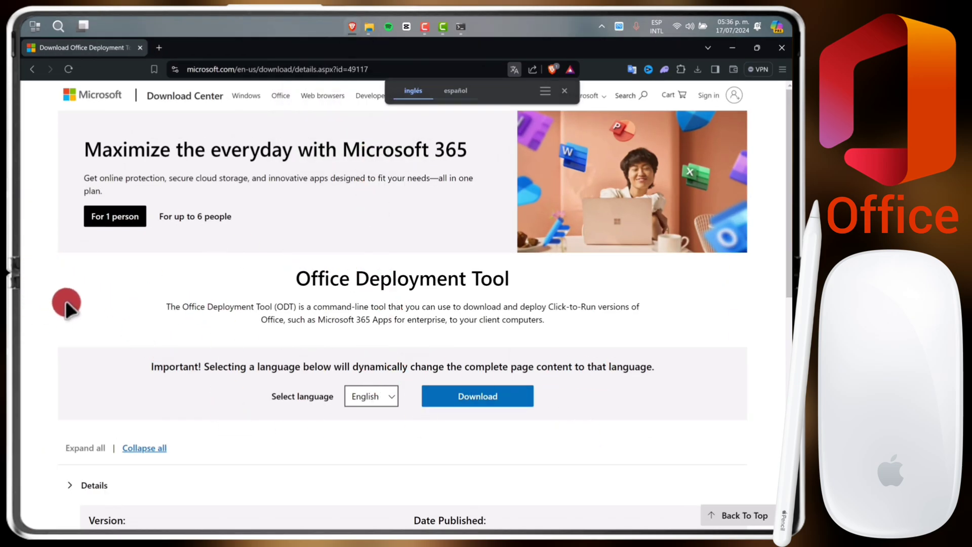
key("alt+Left")
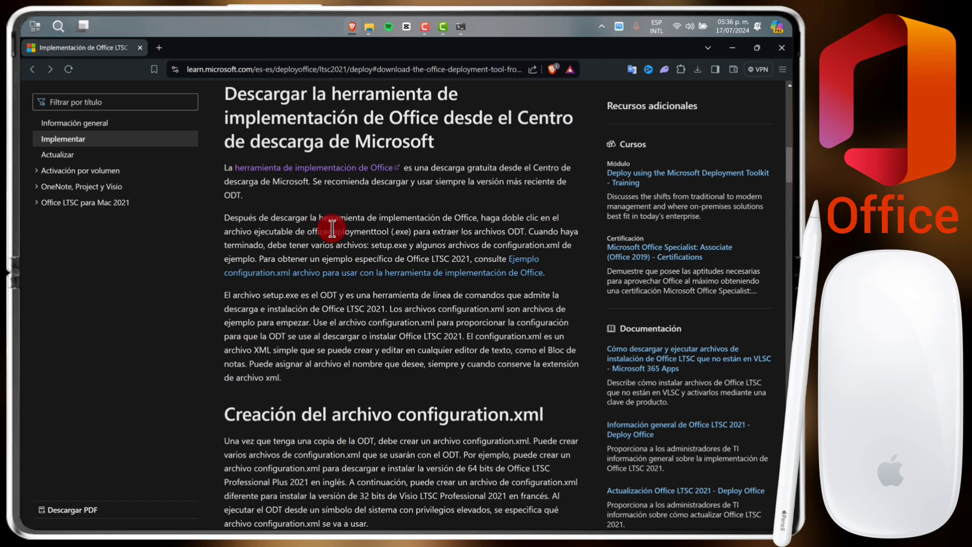
scroll(332, 228, "down", 20)
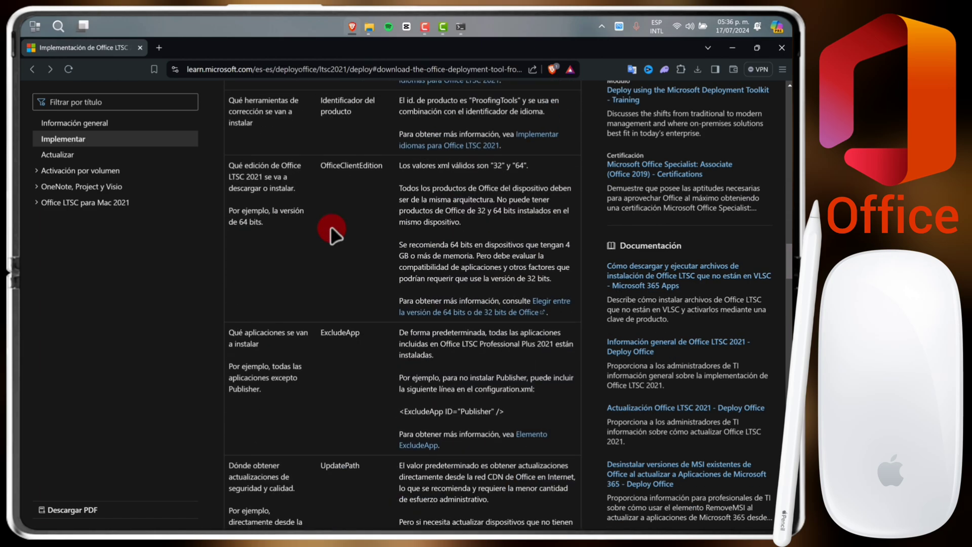
scroll(330, 227, "down", 10)
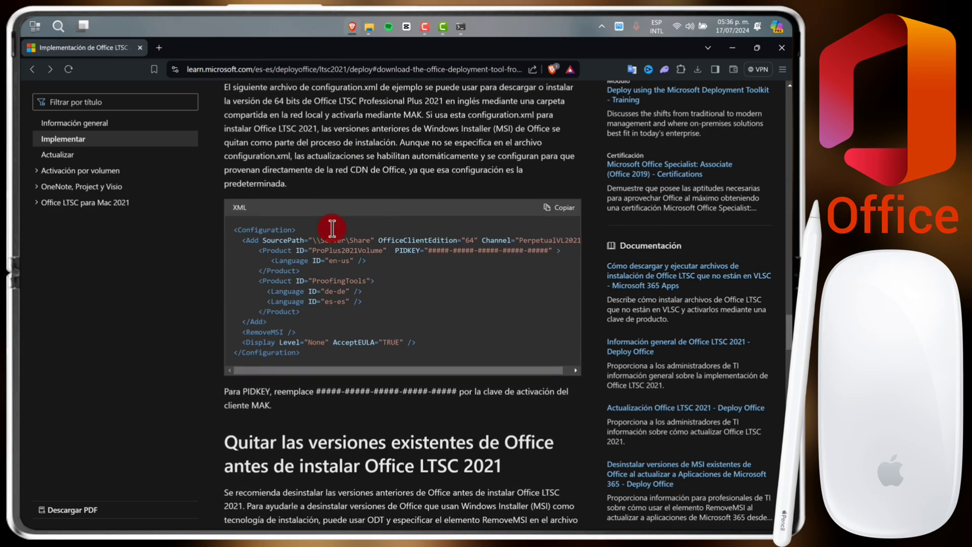
scroll(330, 226, "down", 10)
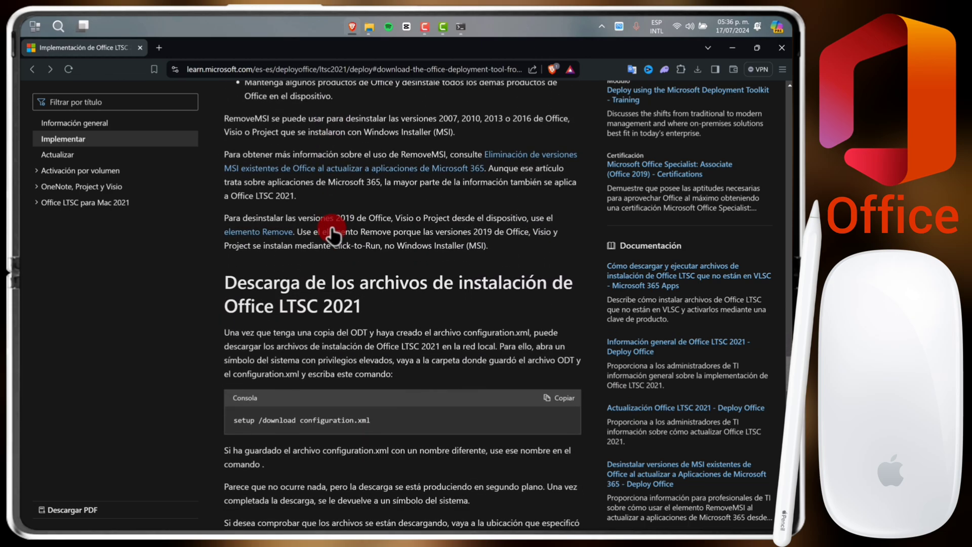
scroll(330, 226, "down", 7)
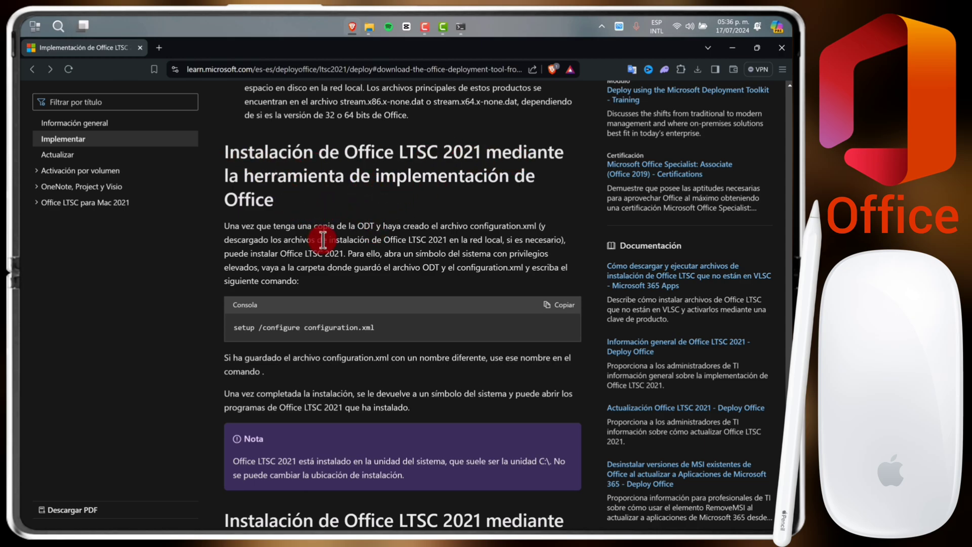
scroll(314, 238, "up", 15)
scroll(276, 234, "down", 2)
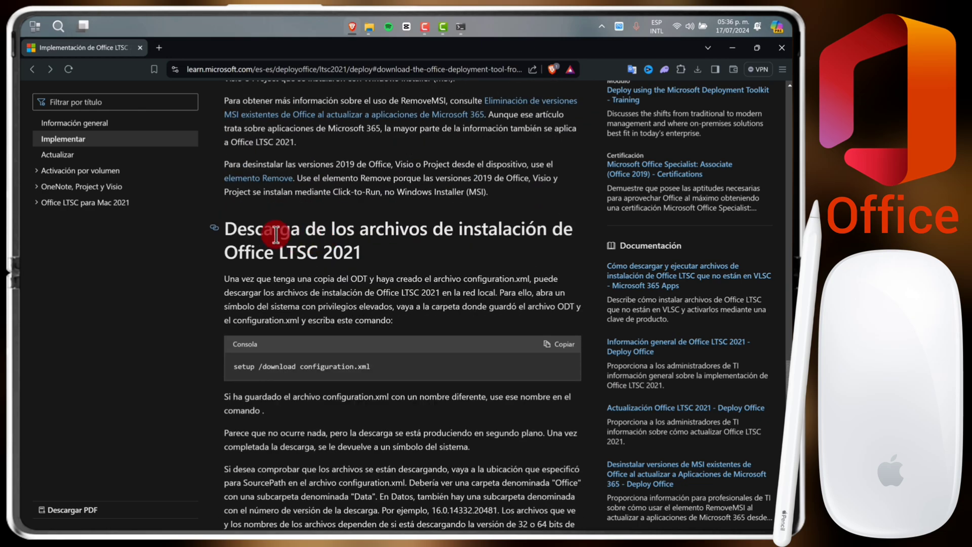
scroll(347, 261, "down", 13)
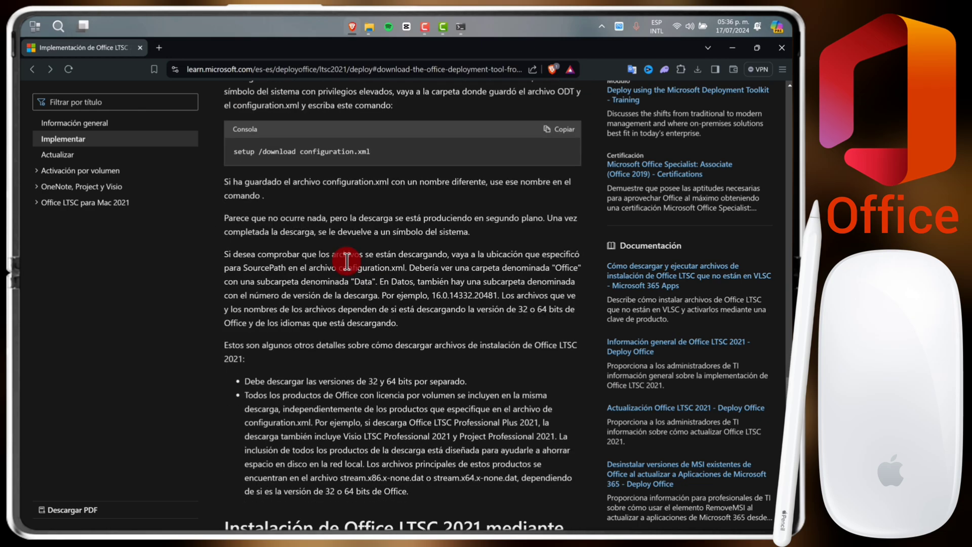
scroll(347, 261, "down", 1)
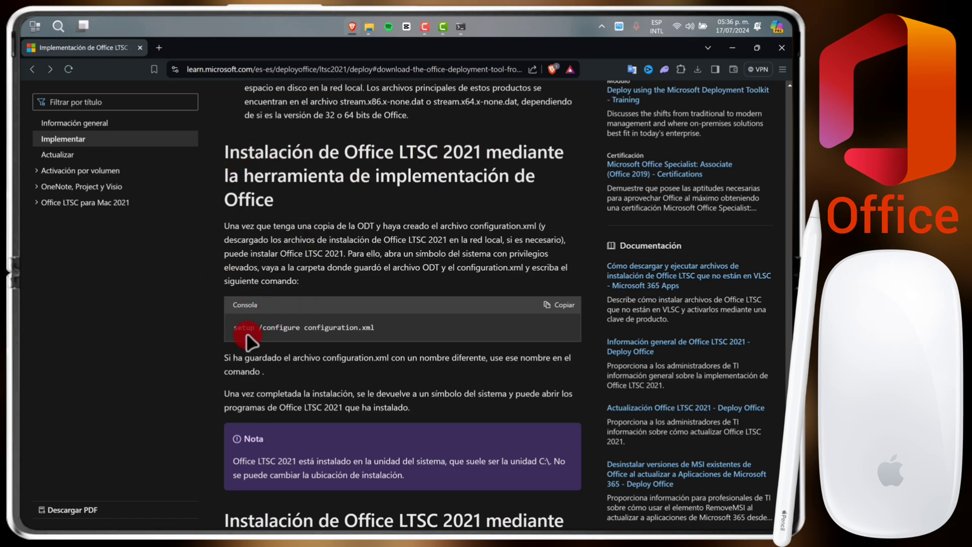
left_click(562, 305)
left_click(732, 47)
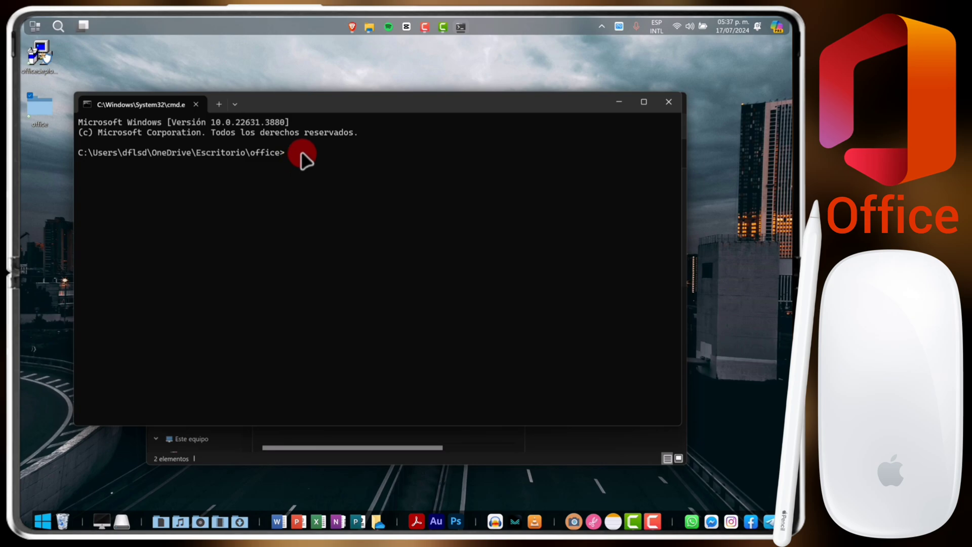
Step: Run setup /configure configuration.xml in the command prompt, allow the device changes and close the finished Office installer
type("setup /configure configuration.xml")
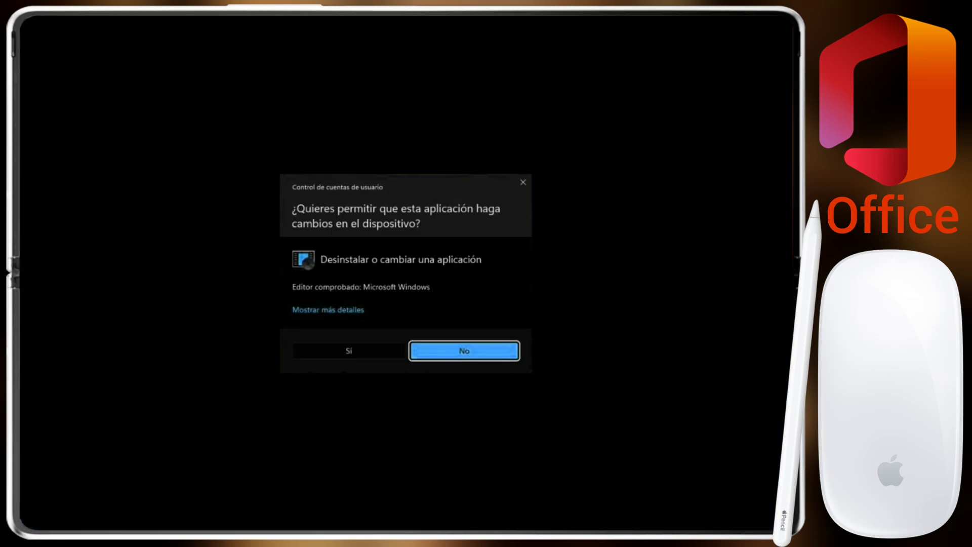
left_click(355, 355)
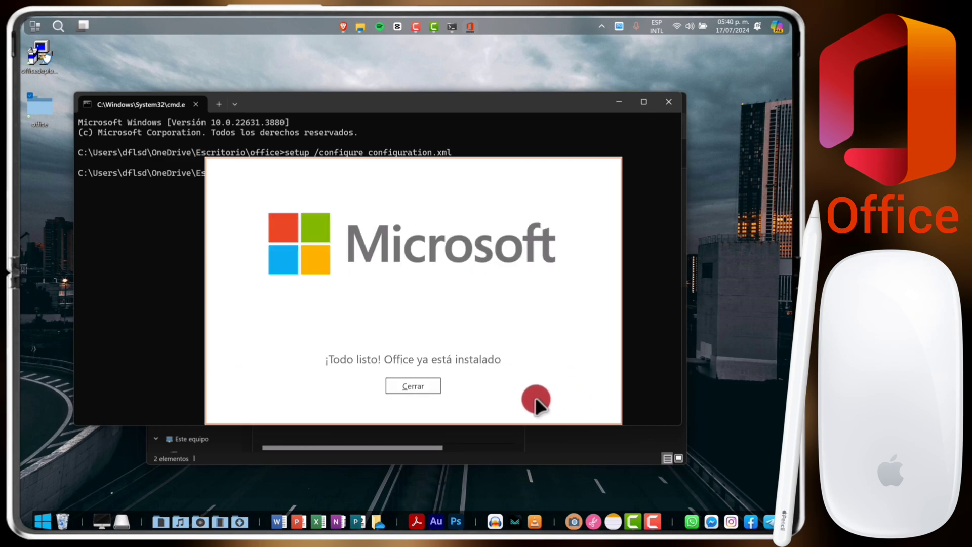
left_click(402, 389)
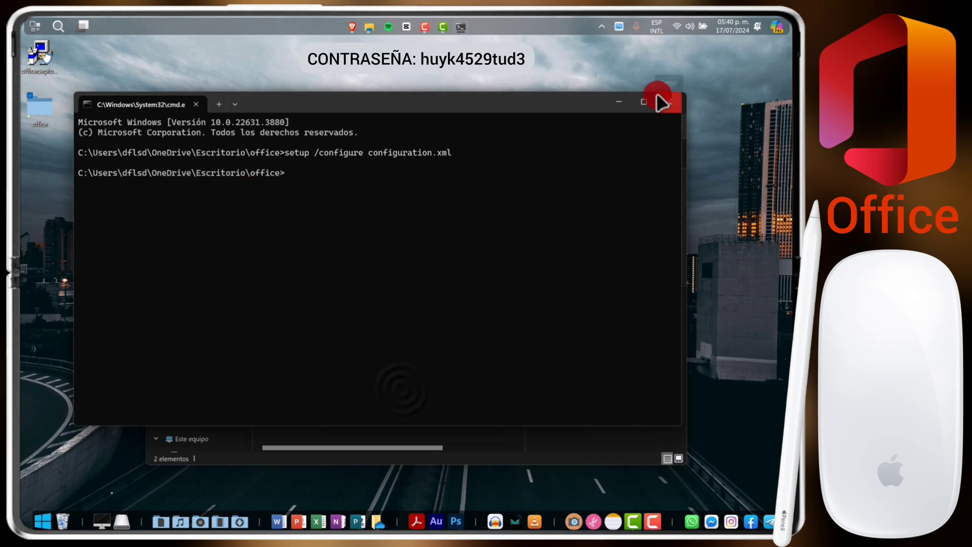
Step: Close the command prompt and the office folder window, and delete the deployment tool executable and office folder from the desktop
left_click(669, 102)
left_click(674, 101)
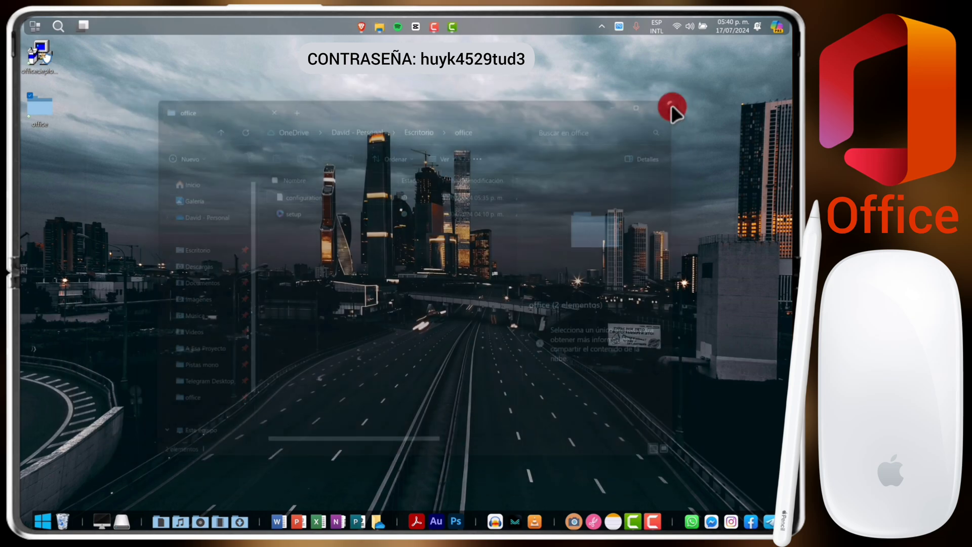
left_click_drag(88, 275, 37, 54)
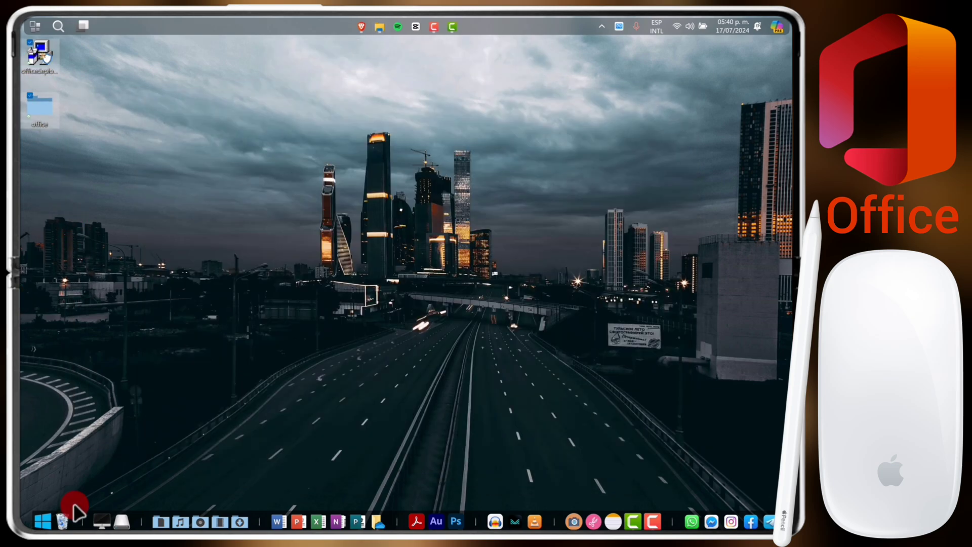
key("Delete")
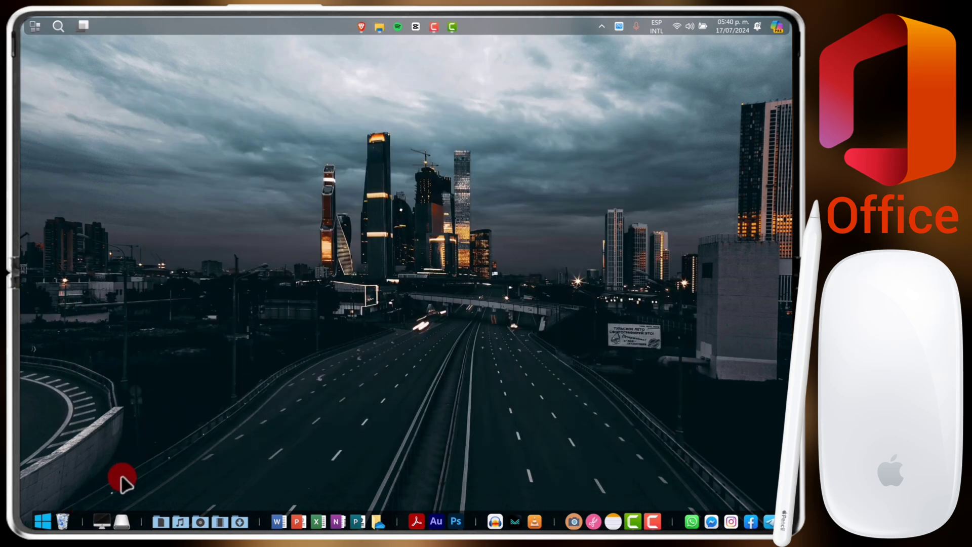
Step: Open Word from the newly installed Office suite
left_click(279, 522)
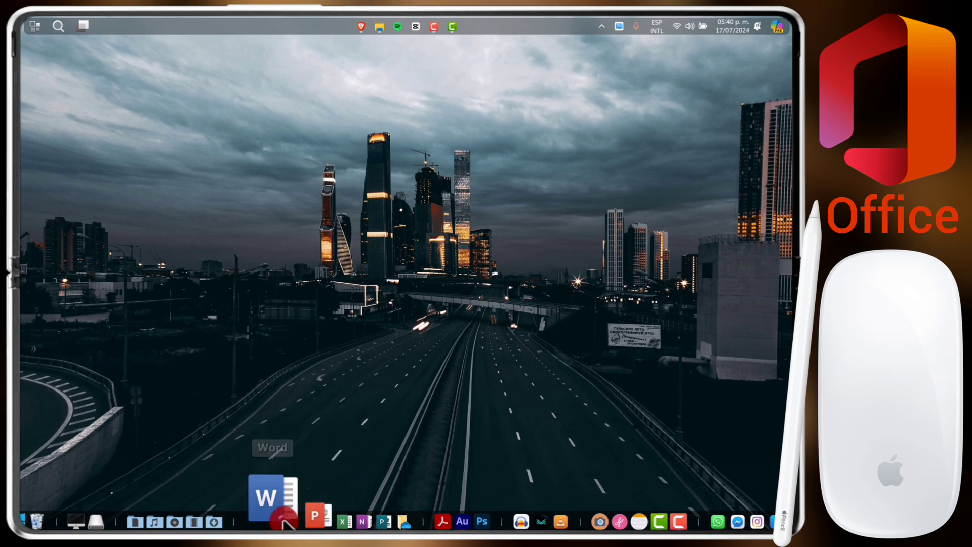